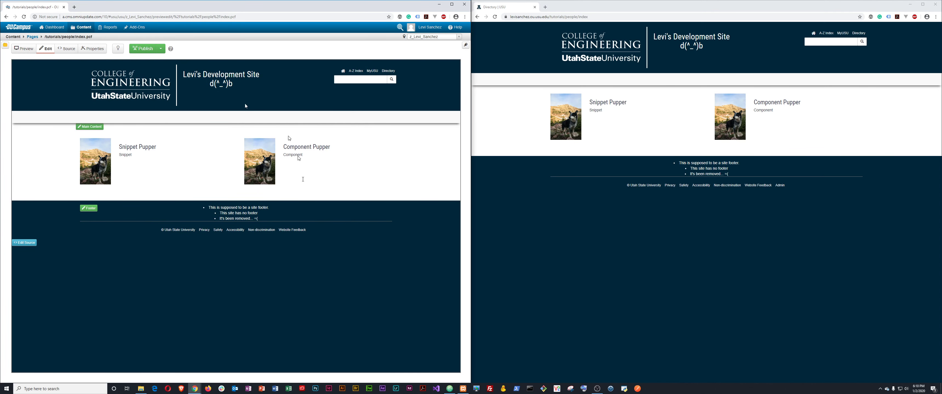
Open pupper-component.pcf from the people folder for editing, and open the Component Pupper profile on the live directory page.
left_click(33, 36)
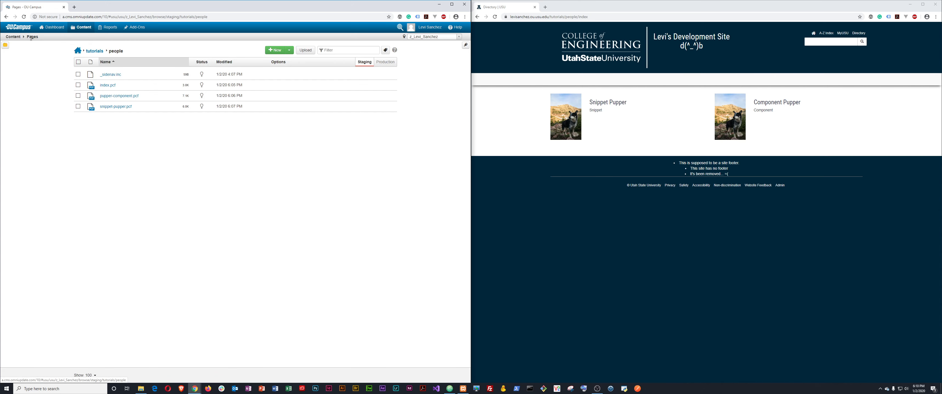
left_click(118, 96)
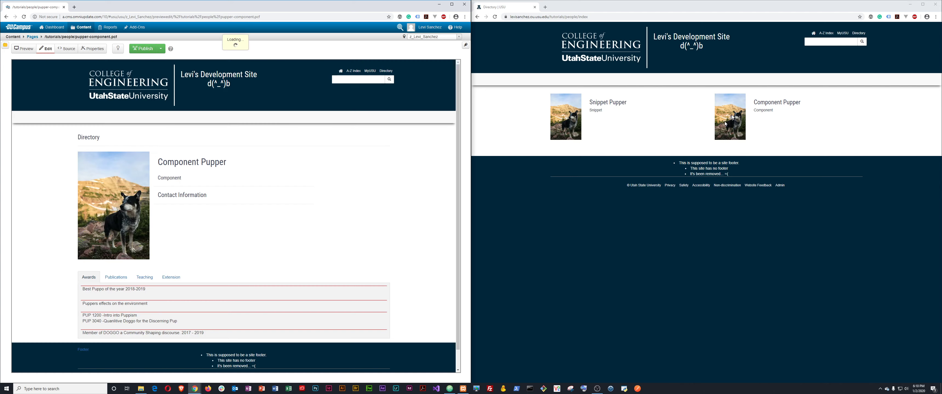
left_click(778, 107)
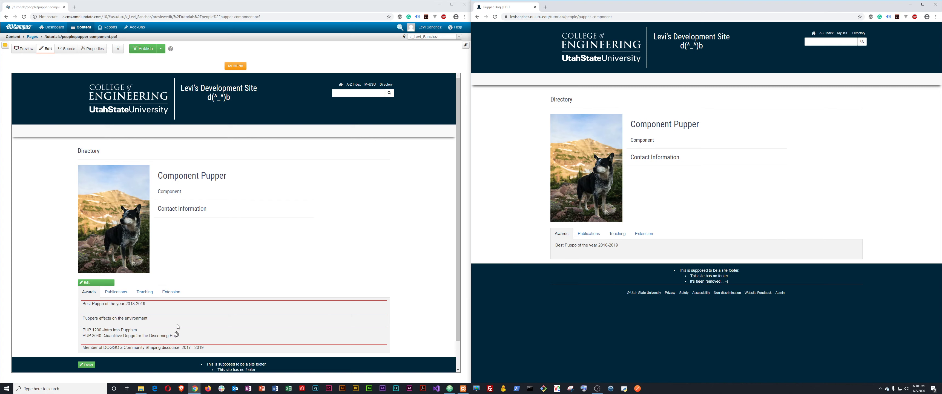
Delete all source code from the editable tabs region under the Component Pupper profile and save the page.
left_click(93, 284)
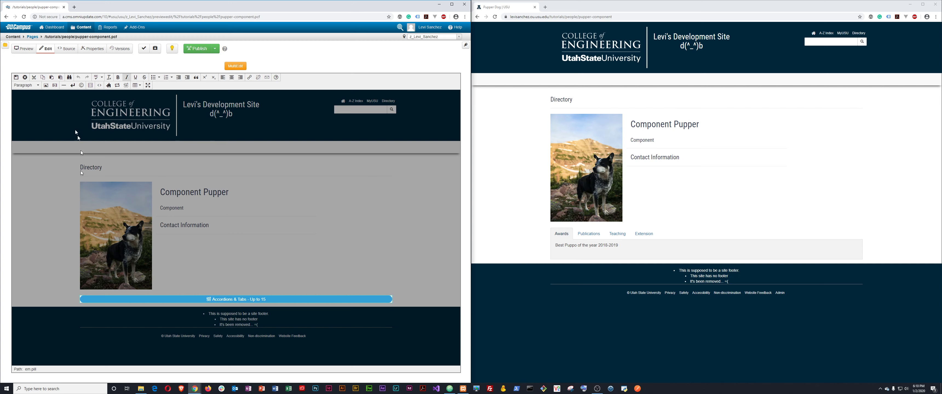
left_click(99, 86)
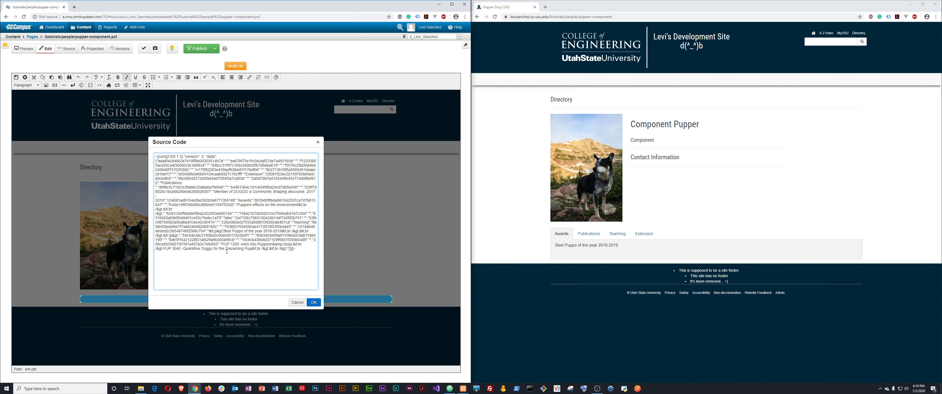
key("ctrl+a")
key("Delete")
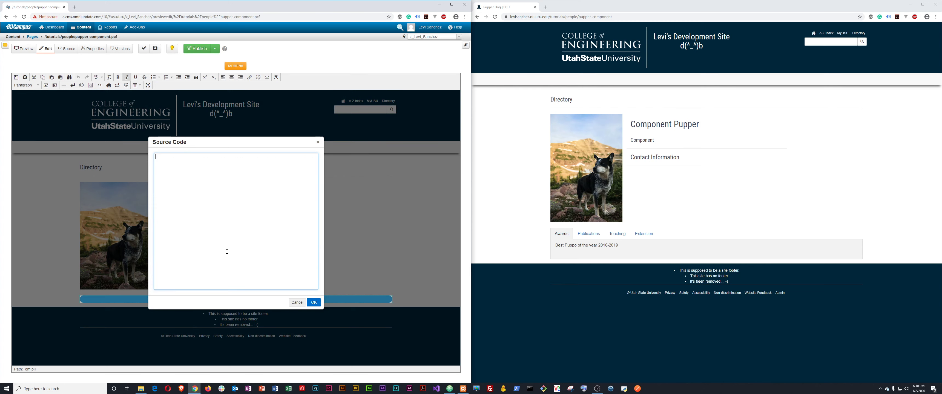
left_click(313, 303)
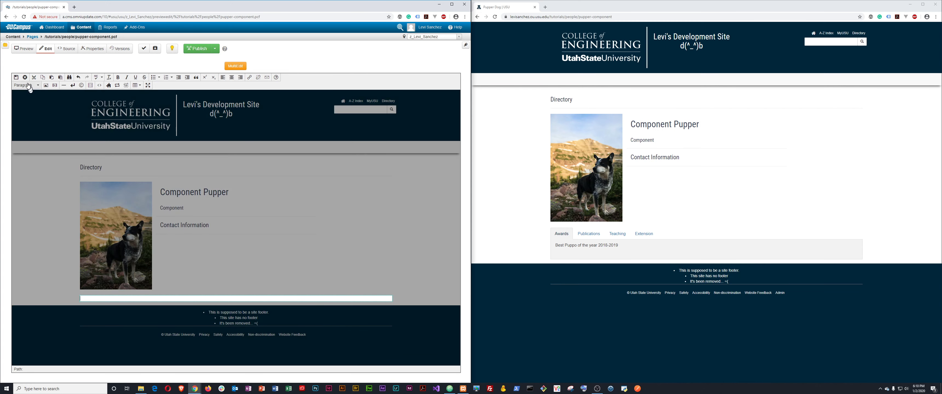
left_click(15, 77)
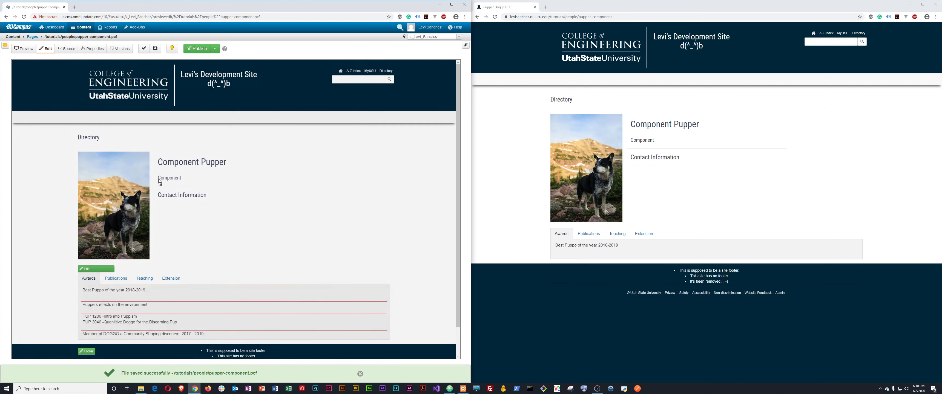
Publish pupper-component.pcf and refresh the live profile page.
left_click(198, 48)
left_click(299, 194)
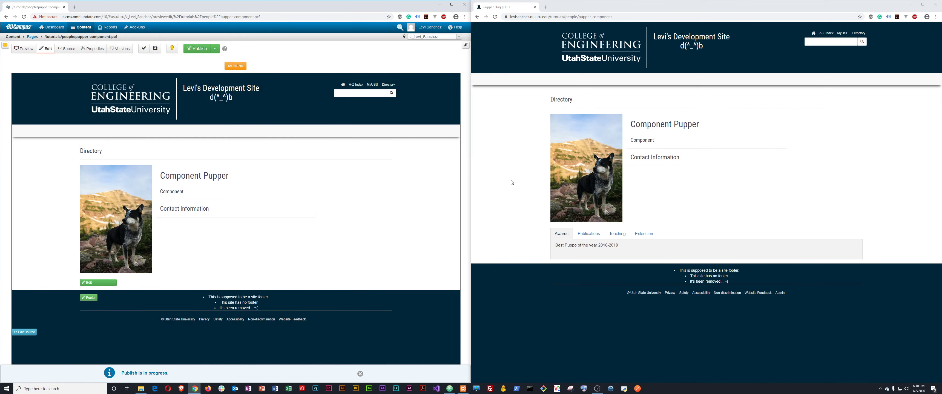
left_click(512, 182)
key("F5")
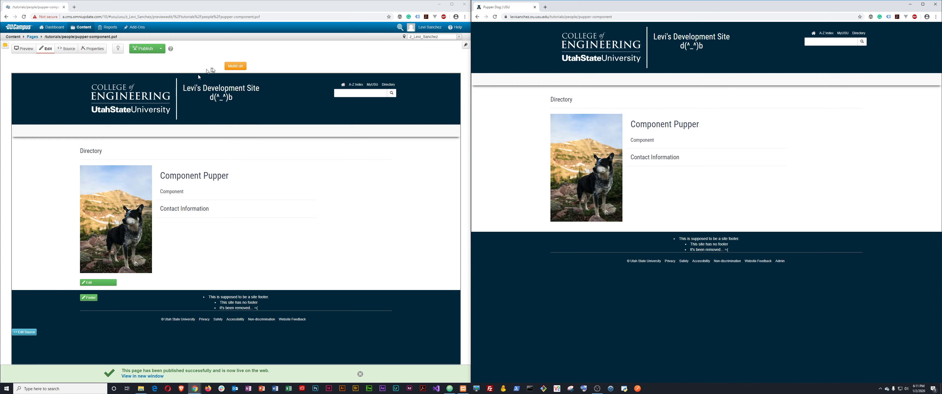
Review the profile's MultiEdit Content fields and return to the page's edit view.
left_click(237, 66)
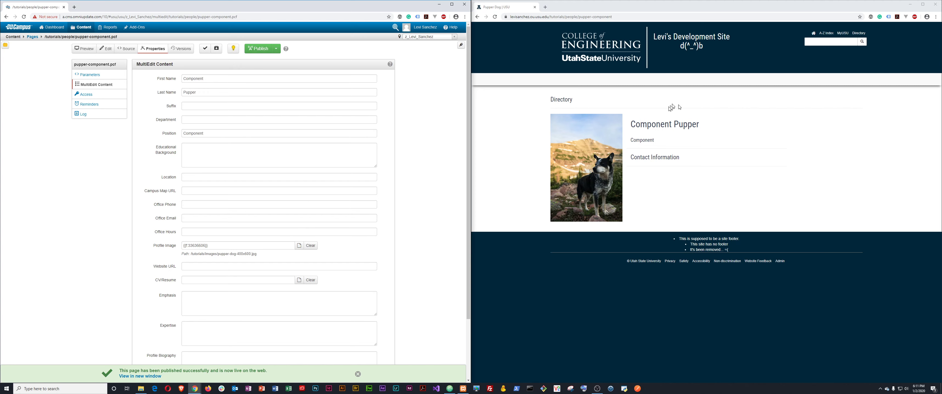
scroll(205, 190, "down", 1)
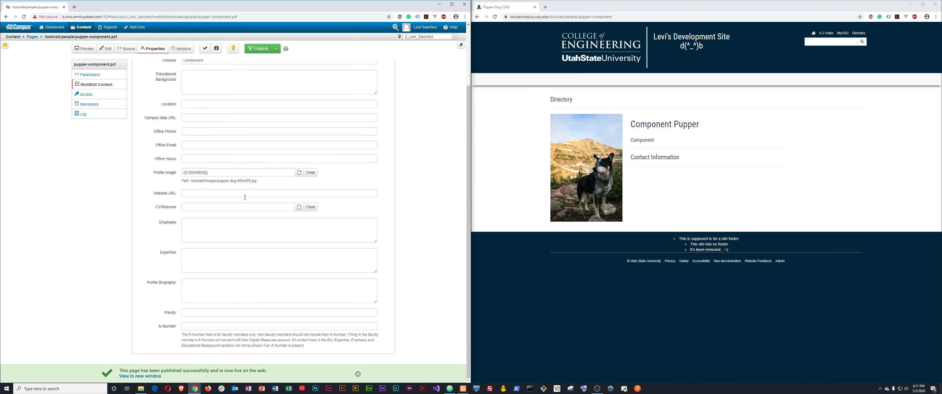
scroll(241, 203, "up", 1)
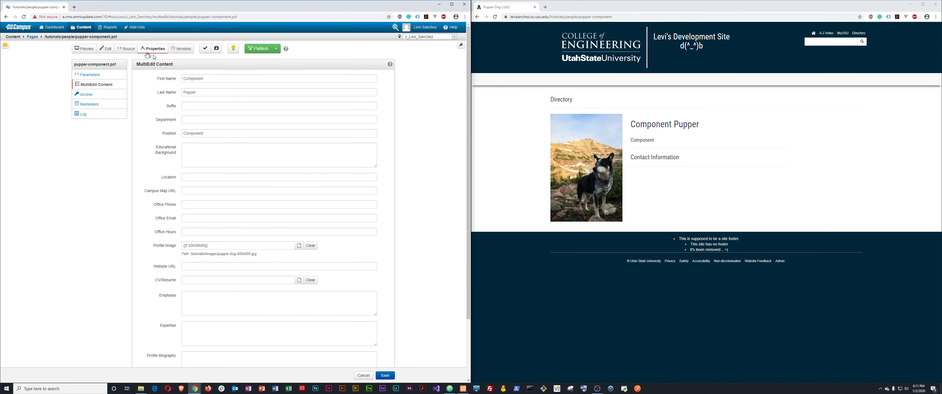
left_click(105, 51)
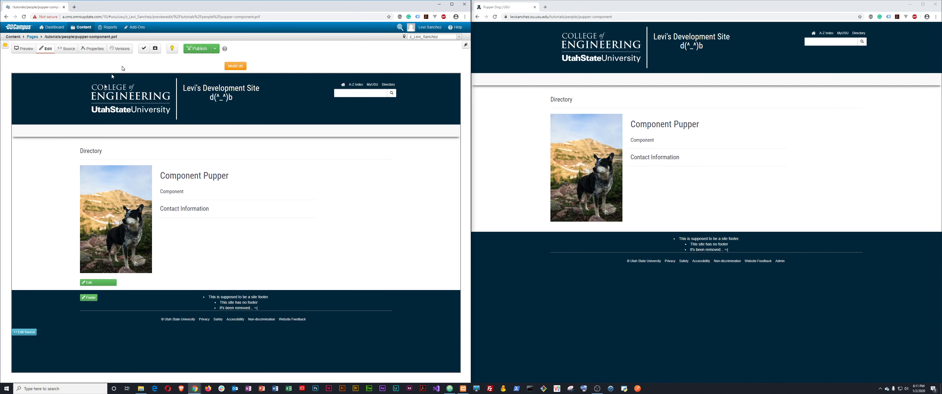
Insert the "Accordions & Tabs - Up to 15" component into the empty editable region, filtering components by the name "tabs".
left_click(98, 283)
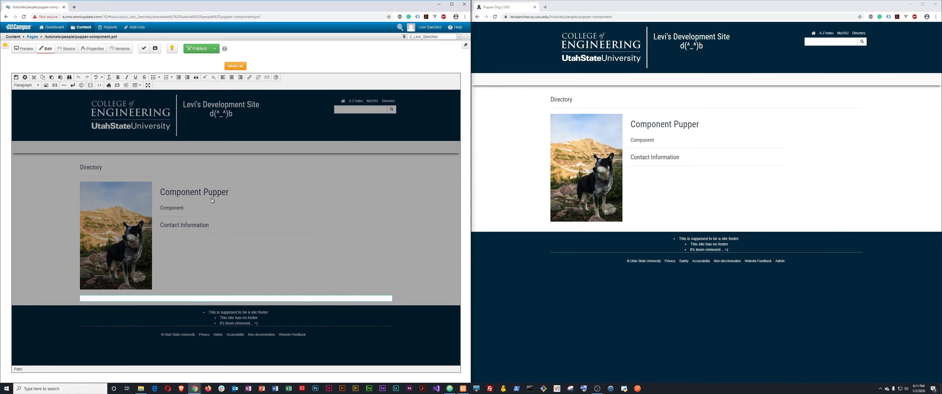
left_click(126, 85)
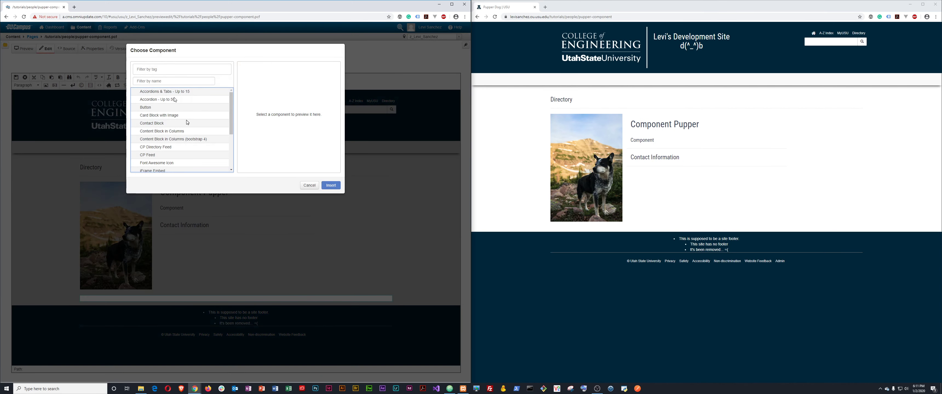
scroll(182, 149, "down", 3)
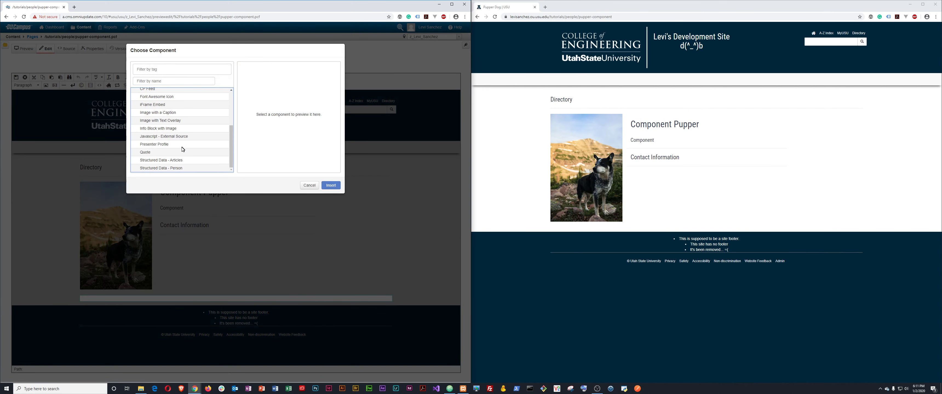
scroll(182, 152, "up", 5)
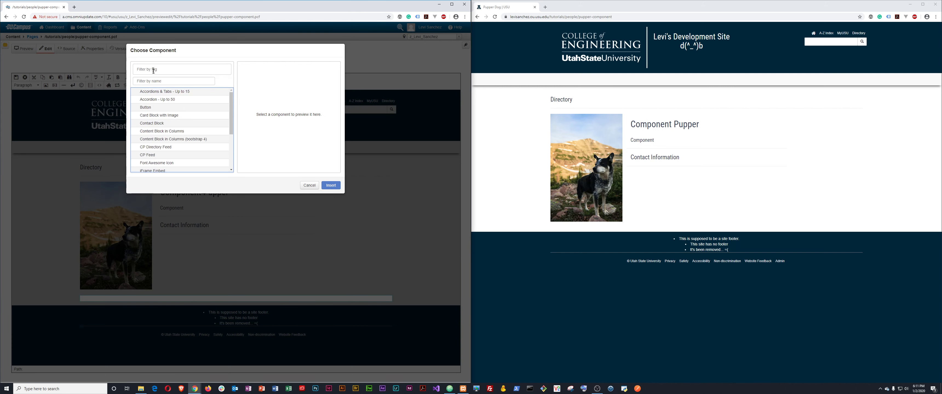
left_click(149, 80)
type("tabs")
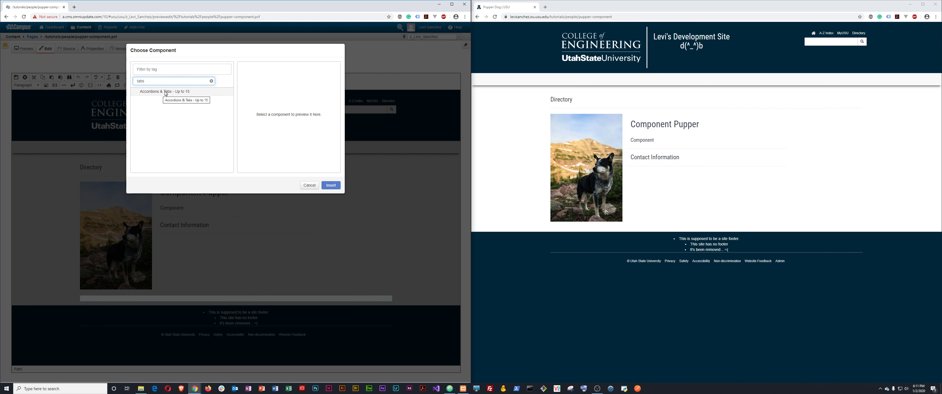
left_click(165, 91)
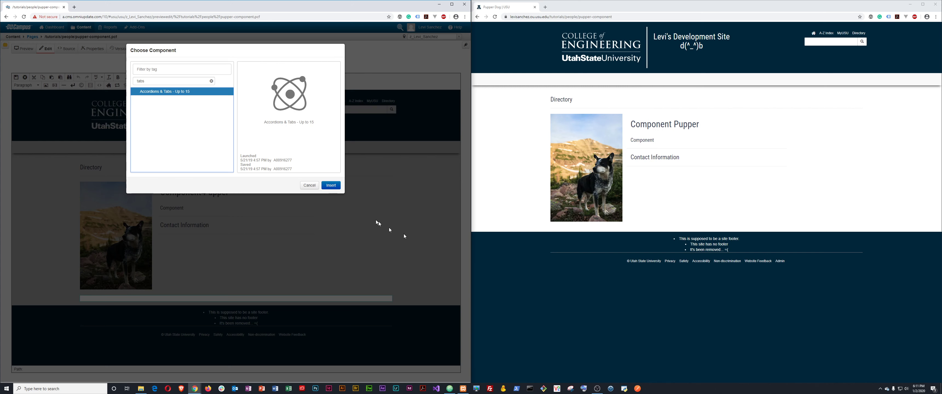
left_click(332, 186)
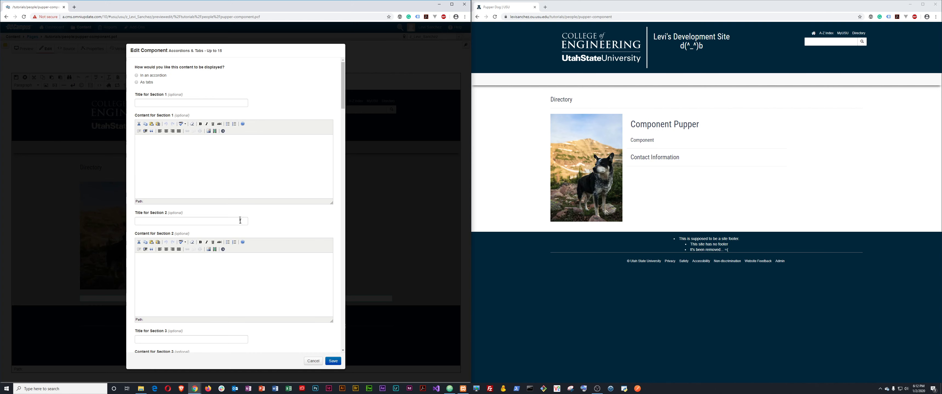
Display the component as tabs and fill Section 1 with the title "Awards" and content "Best Puppo of the year 2018-2019".
scroll(240, 220, "down", 3)
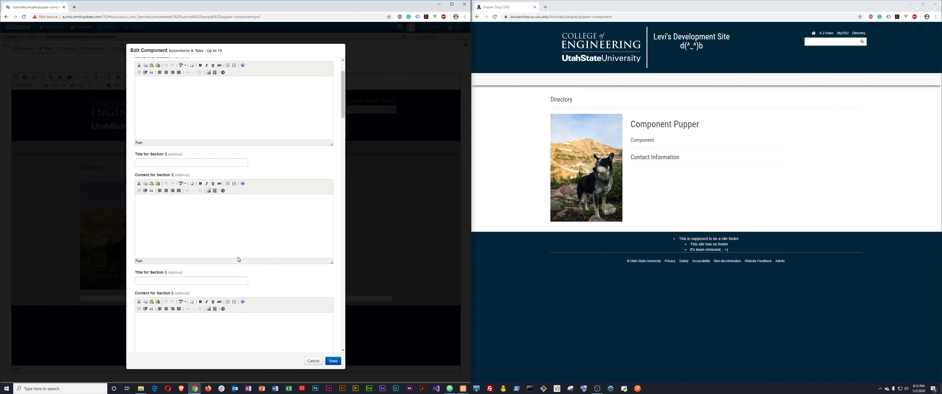
scroll(239, 259, "up", 3)
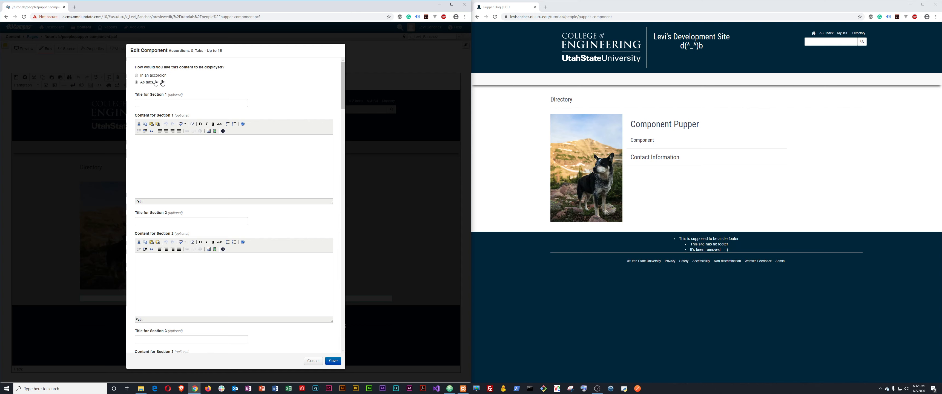
left_click(153, 102)
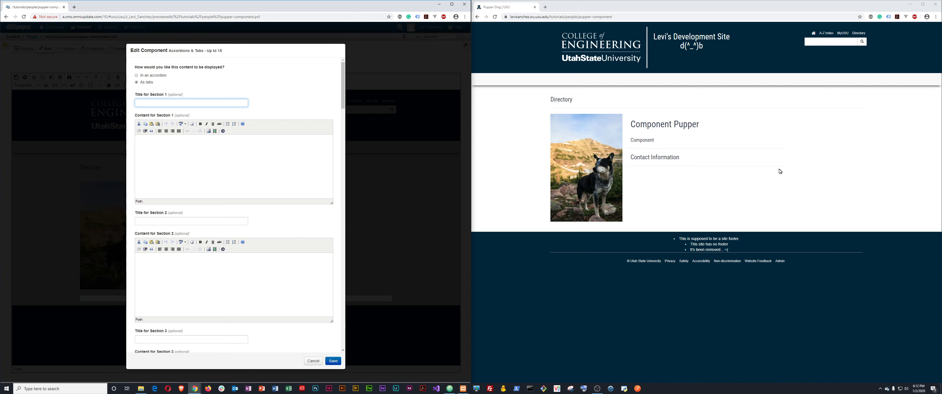
key("alt+Tab")
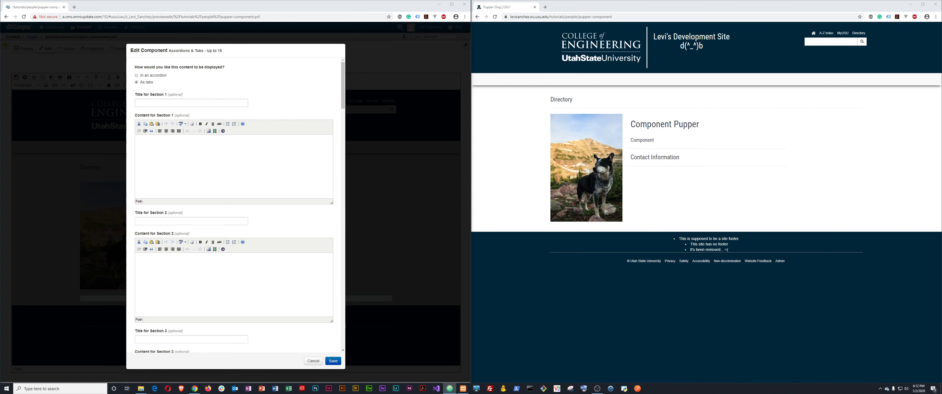
left_click(208, 101)
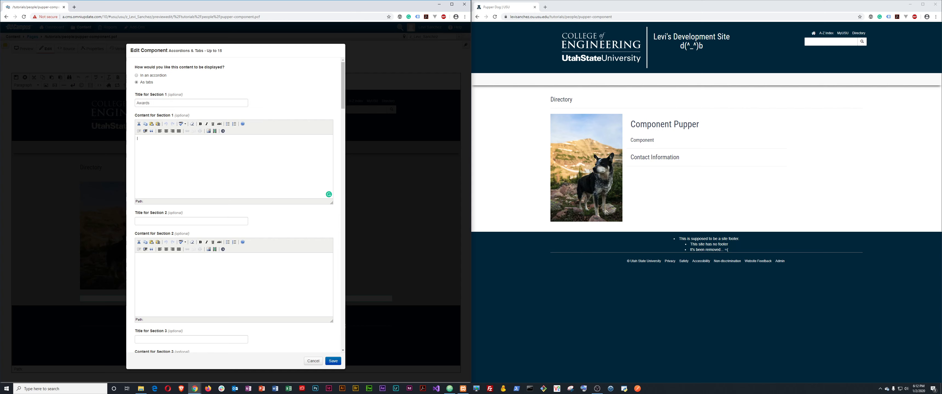
key("alt+Tab")
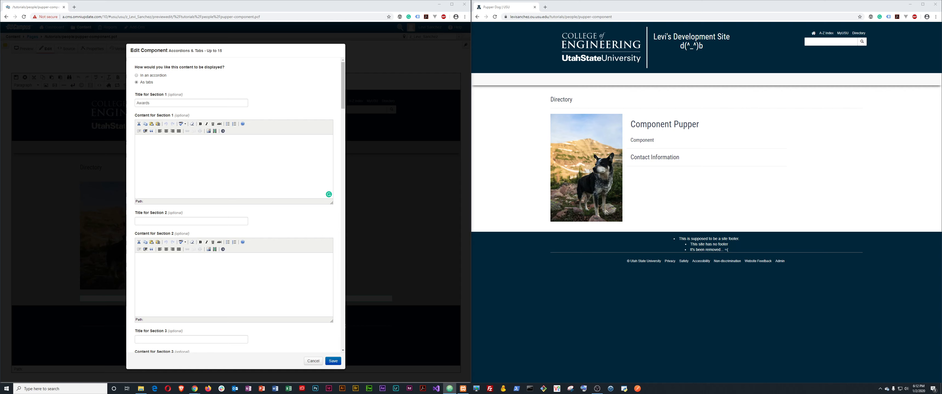
left_click(181, 164)
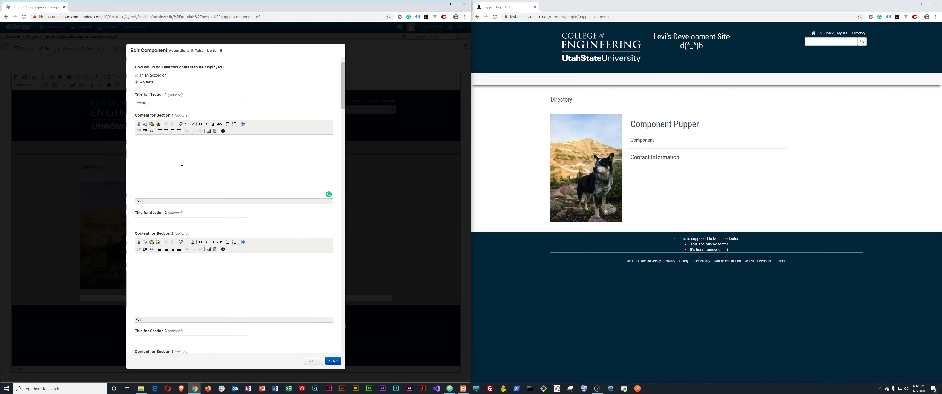
type("Best Puppo of the year 2018-2019")
Fill Section 2 with the title "Publications" and the content "Puppers effects on the environment".
scroll(249, 165, "down", 2)
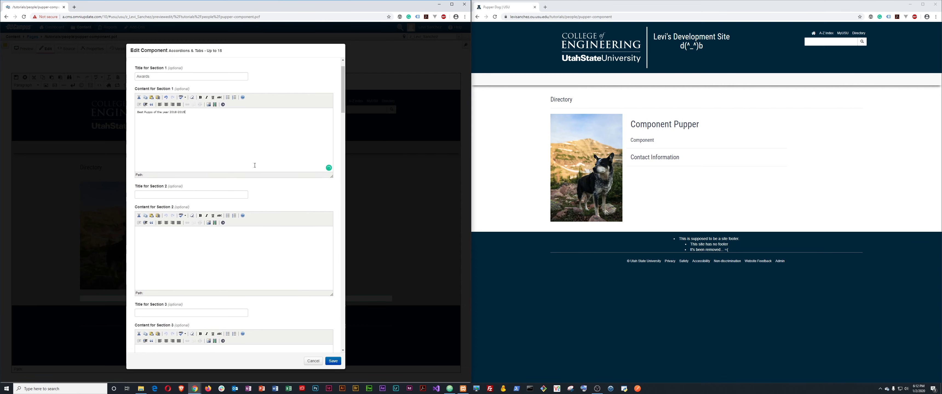
left_click(213, 167)
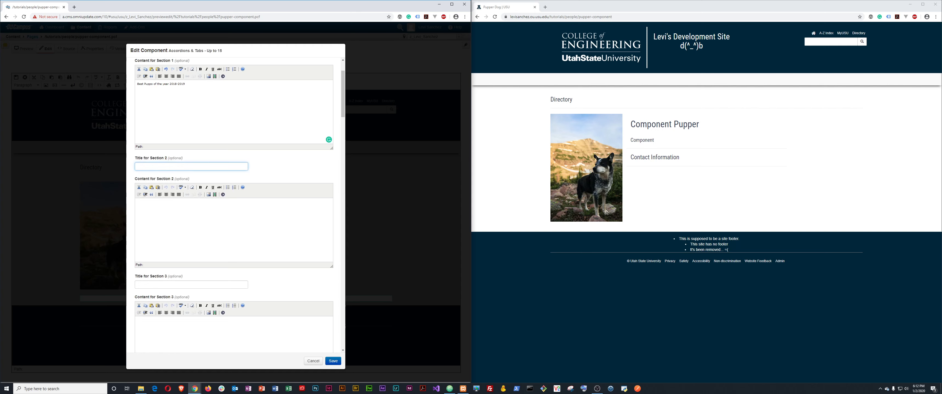
key("alt+Tab")
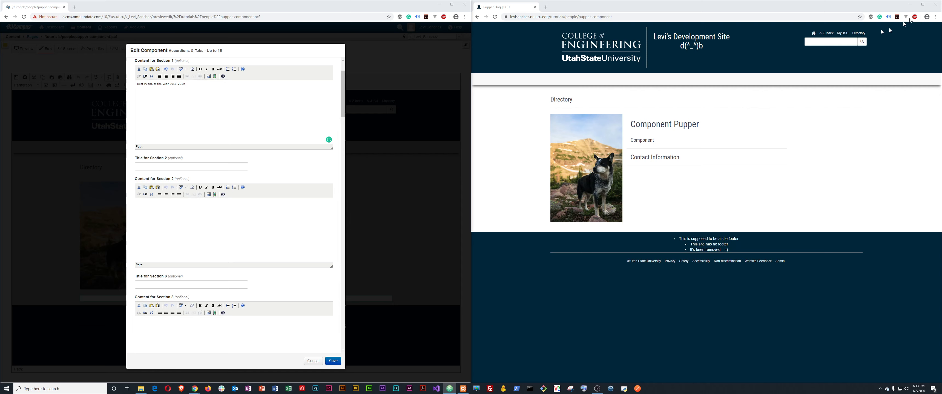
left_click(224, 166)
type("Publications")
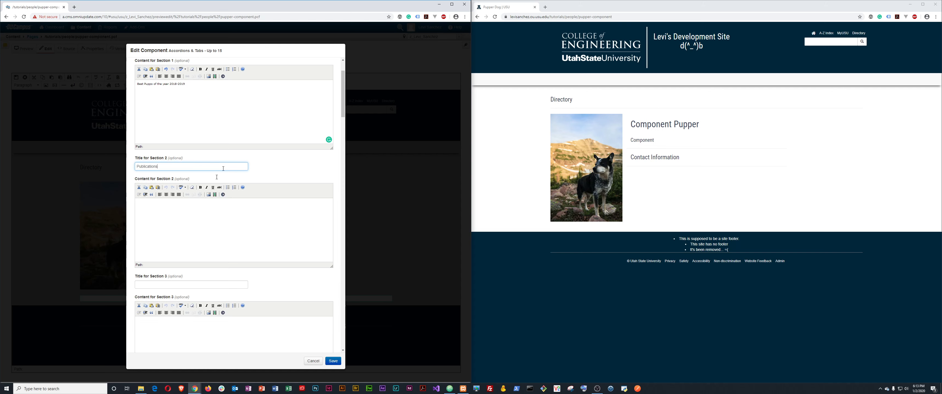
left_click(197, 225)
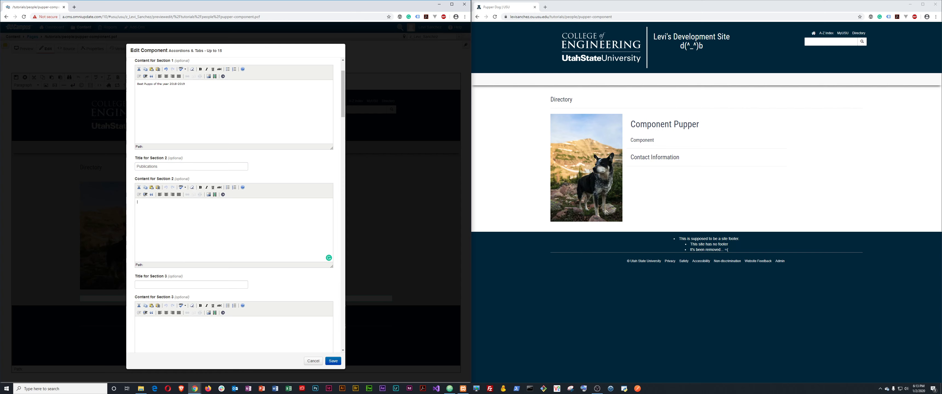
key("alt+Tab")
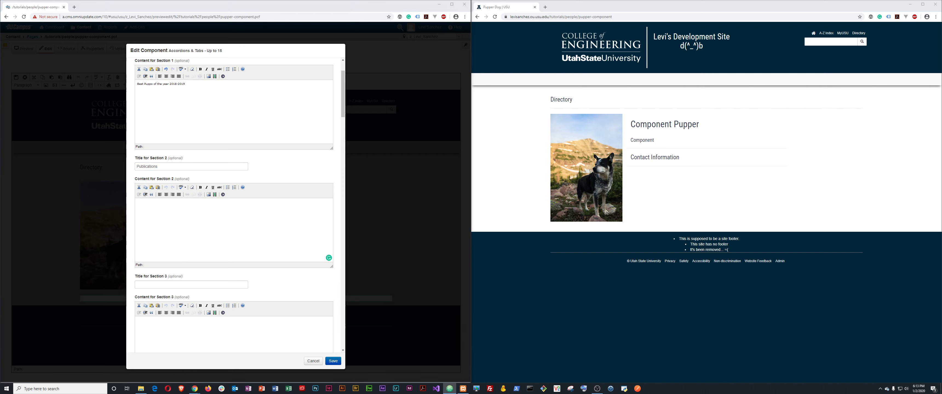
left_click(172, 211)
type("Puppers effects on the environment")
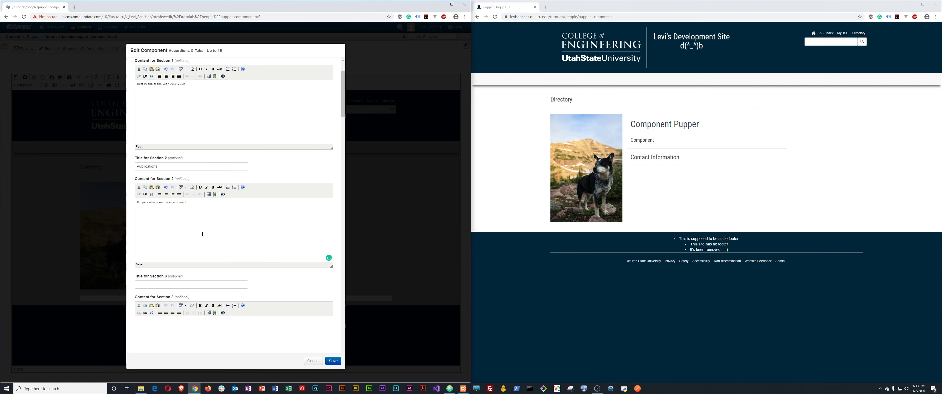
Fill Section 3 with the title "Teaching" and two course lines: "PUP 1200 -Intro to Puppism" and "PUP 3040 -Quantitive Doggo for the Discerning Pup".
scroll(197, 252, "down", 1)
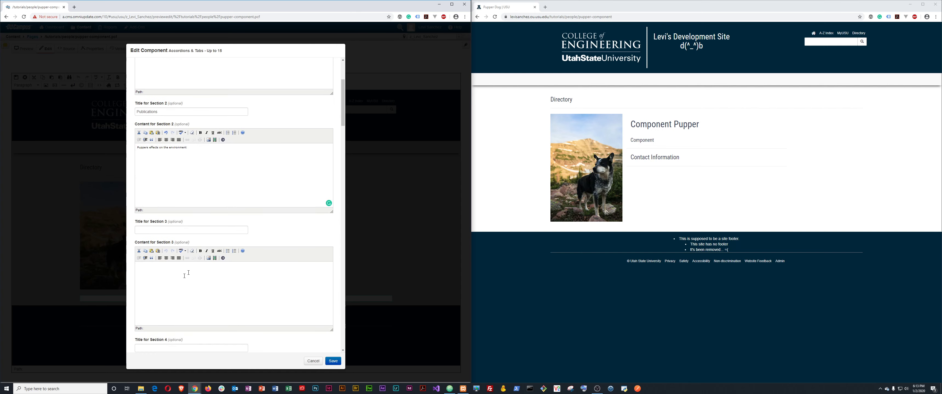
left_click(178, 228)
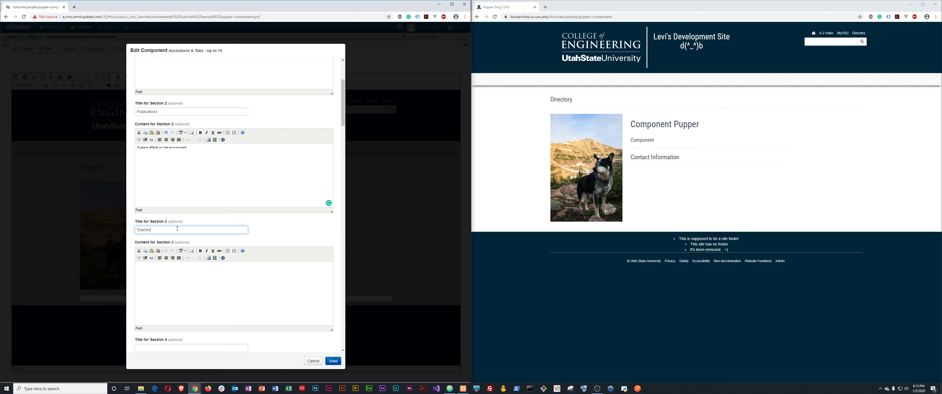
key("Tab")
key("alt+Tab")
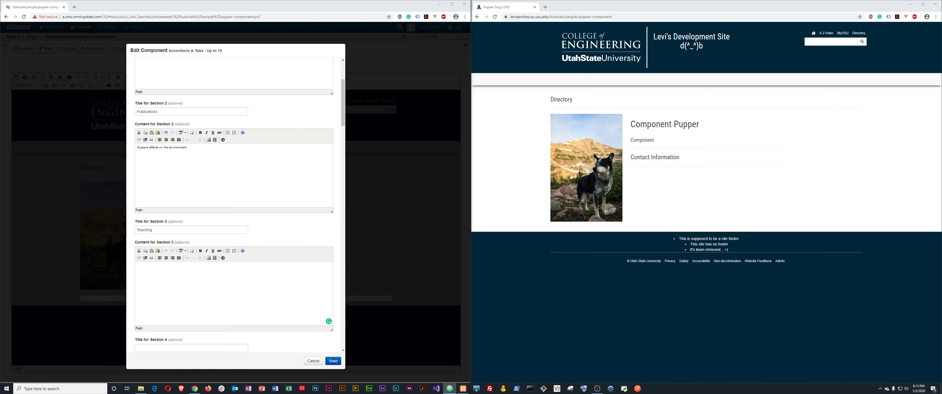
left_click(191, 290)
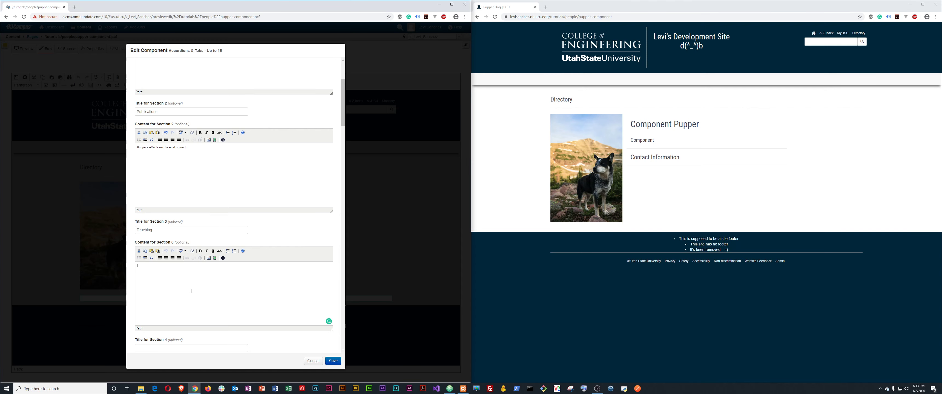
type("PUP 1200 -Intro into Puppism PUP 3040 -Quanlitive Doggo for the Discerning Pup")
scroll(253, 310, "down", 3)
left_click(181, 238)
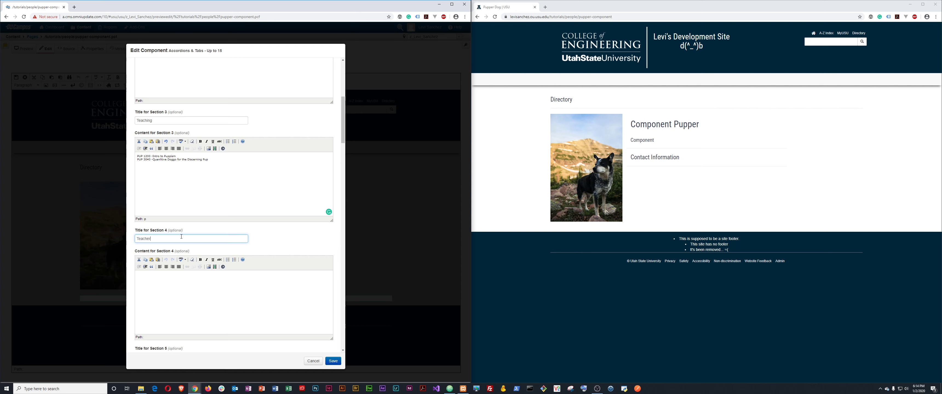
key("Tab")
left_click(193, 293)
key("alt+Tab")
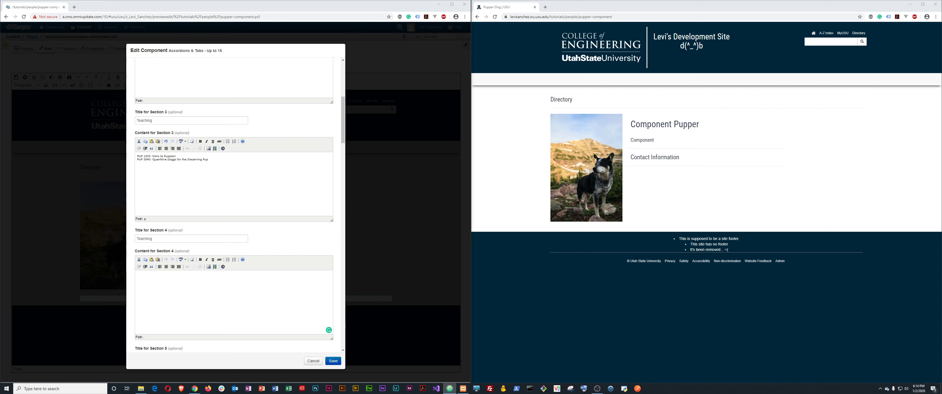
double_click(210, 121)
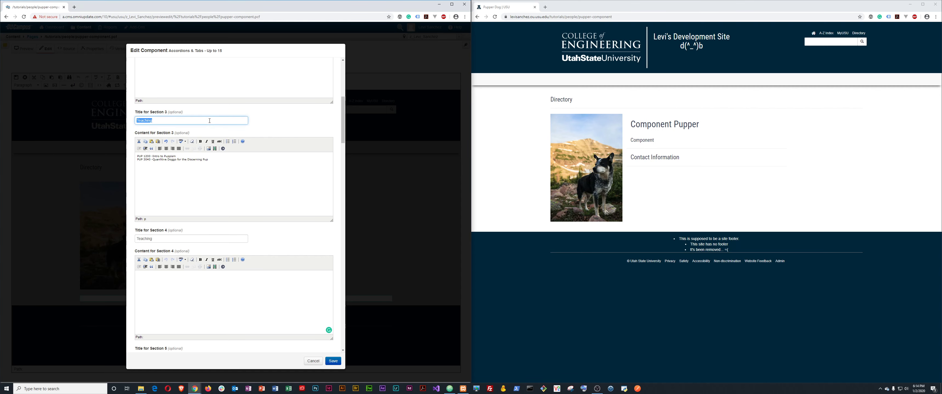
type("Extension")
key("ctrl+a")
key("BackSpace")
left_click(213, 166)
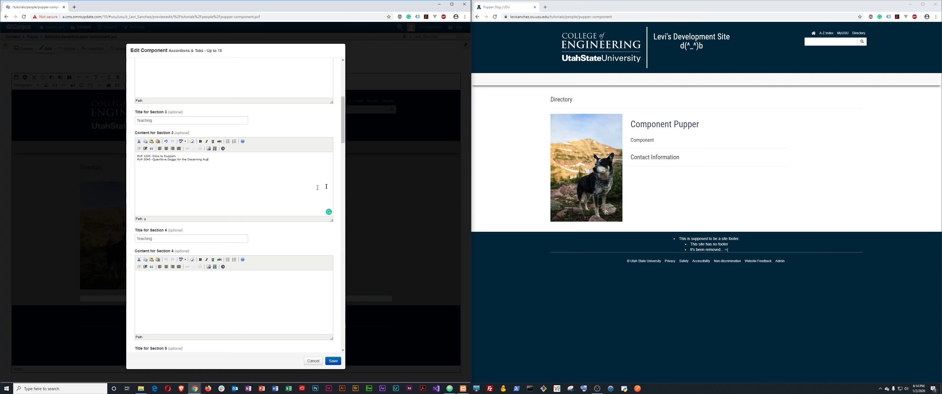
Fill Section 4 with the title "Extension" and the content "Member of DOGGO a Community Shaping discourse. 2017 - 2019".
left_click(170, 238)
key("ctrl+a")
key("BackSpace")
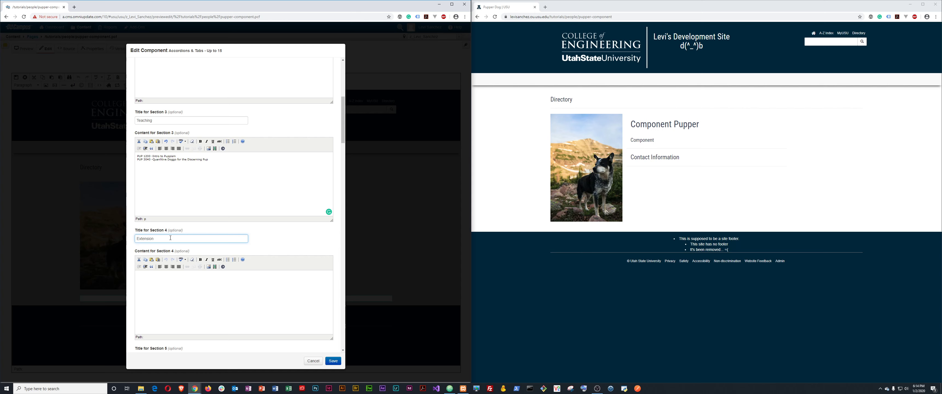
left_click(169, 278)
scroll(169, 278, "down", 2)
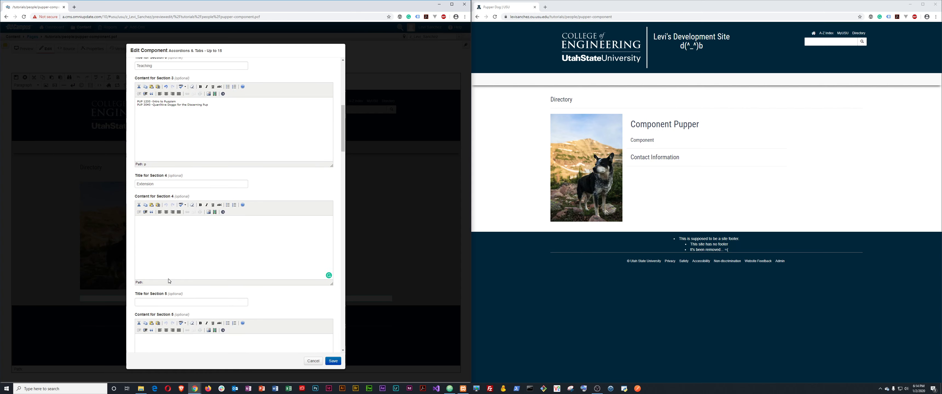
type("Member of DOGGO a Community Shaping discourse. 2017 - 2019")
Fill Section 5 with the title "Latin" and a paragraph of "Lorem ipsum dolor sit amet" placeholder text as its content.
left_click(230, 303)
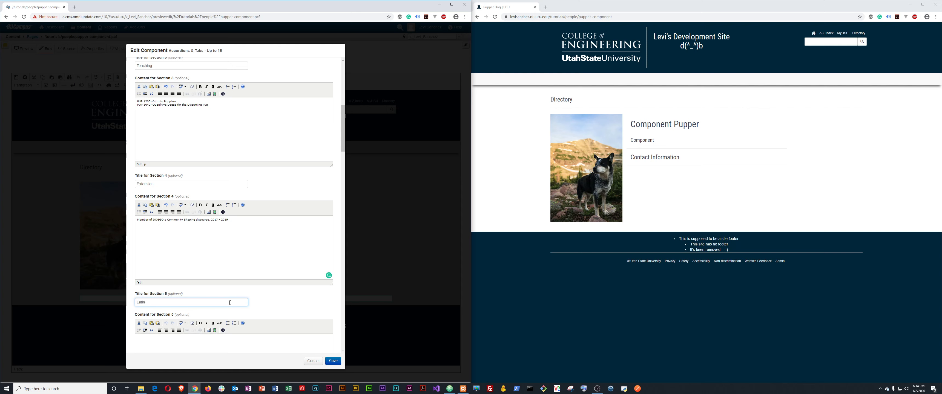
key("Tab")
key("Tab")
key("alt+Tab")
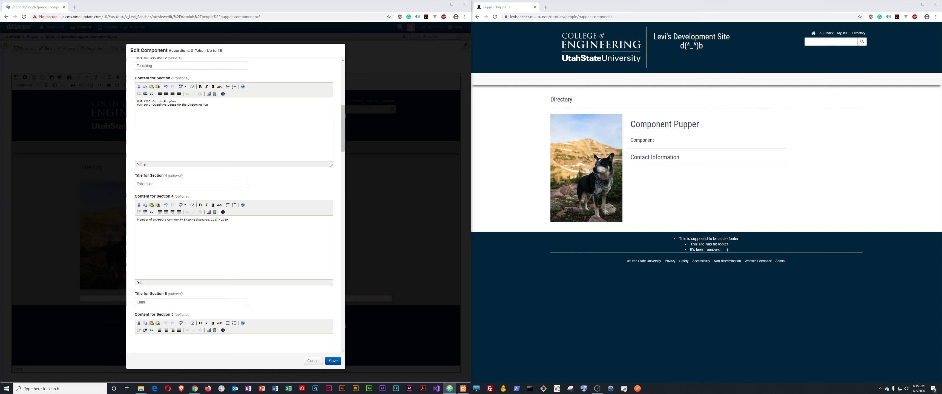
left_click(252, 343)
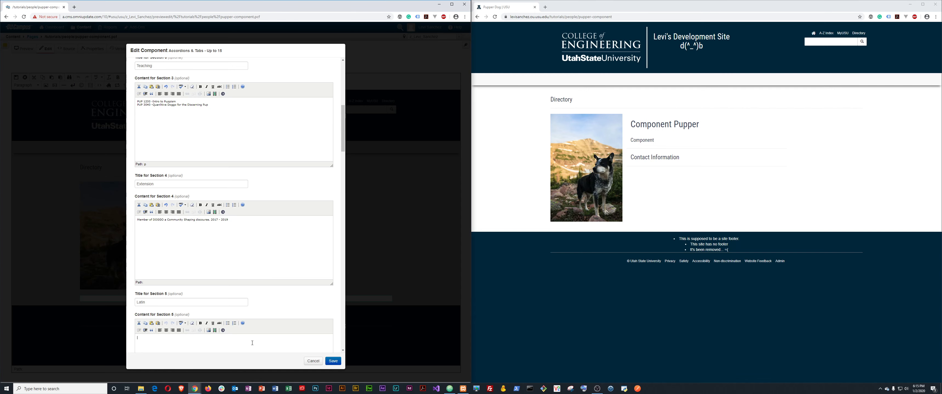
type("Lorem ipsum dolor sit amet, consectetur adipisicing elit. Eaque blanditiis distinctio, dicta facere, eveniet nesciunt, rerum dolor tempore minima molestias, possimus numquam? Ullam at sunt possimus voluptas! Minima, iusto natus.")
Look over the remaining unused sections, then save the Accordions & Tabs component and the page.
scroll(236, 258, "down", 5)
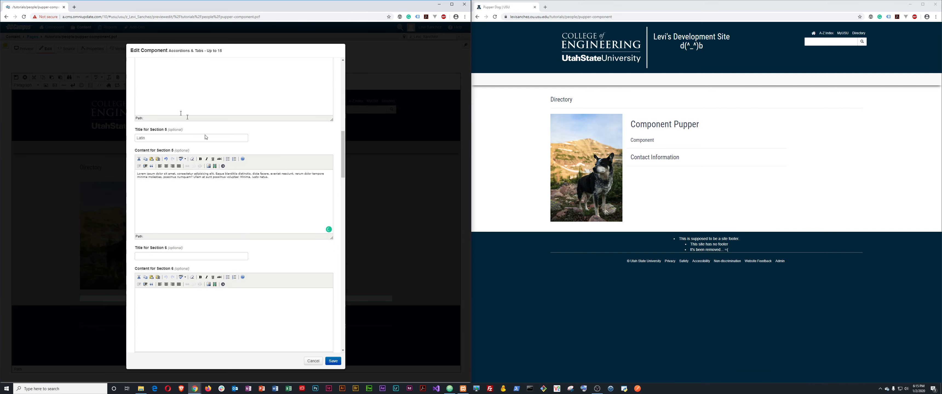
left_click(180, 186)
scroll(255, 322, "down", 8)
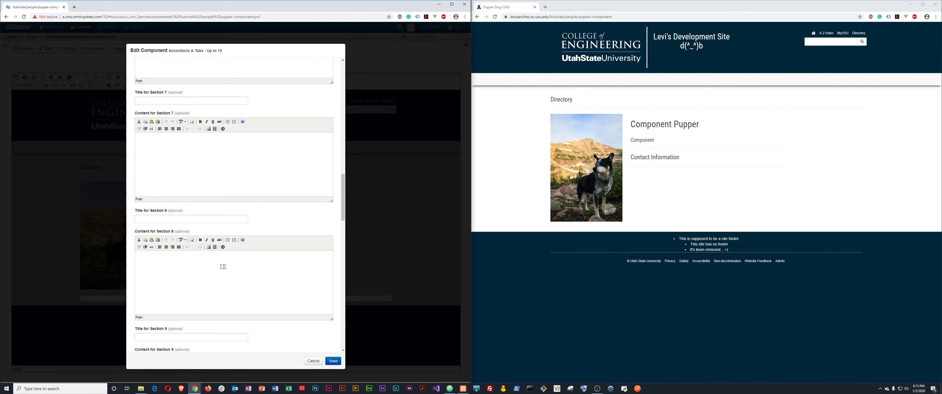
scroll(189, 250, "down", 5)
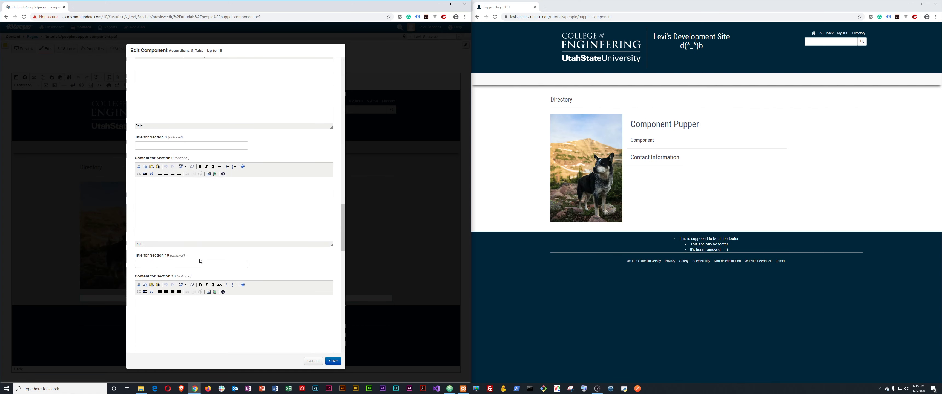
scroll(230, 234, "down", 4)
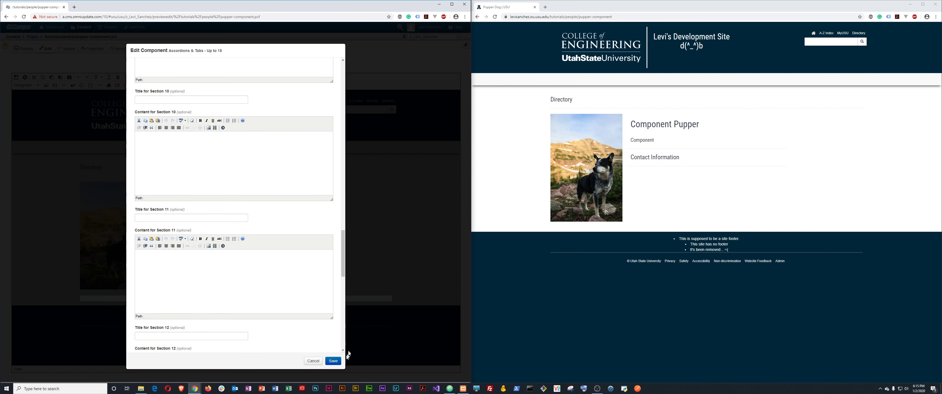
left_click(333, 360)
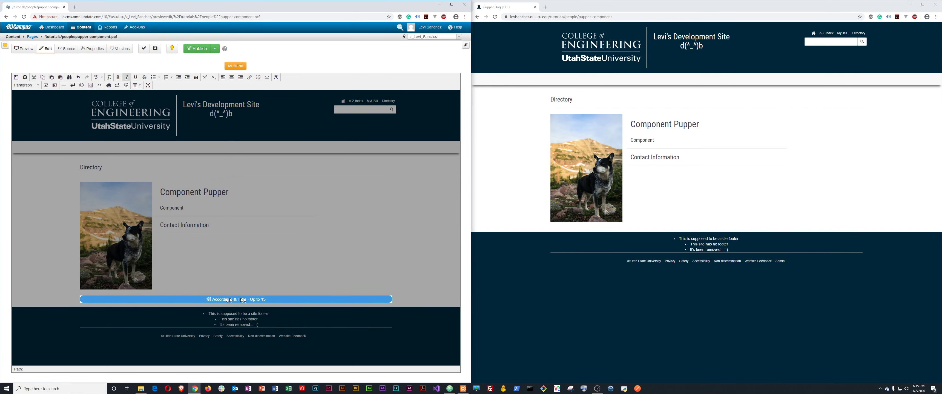
left_click(16, 78)
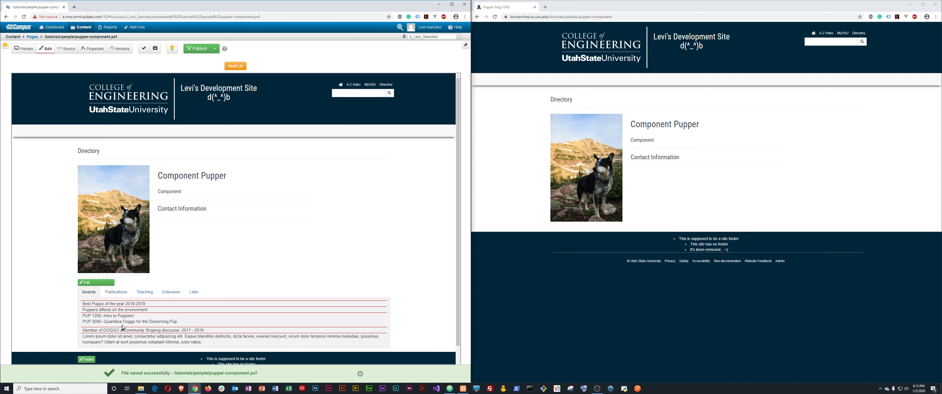
Try the tabs in the edit view and publish the page with the version description "add tabs using a component.".
left_click(135, 293)
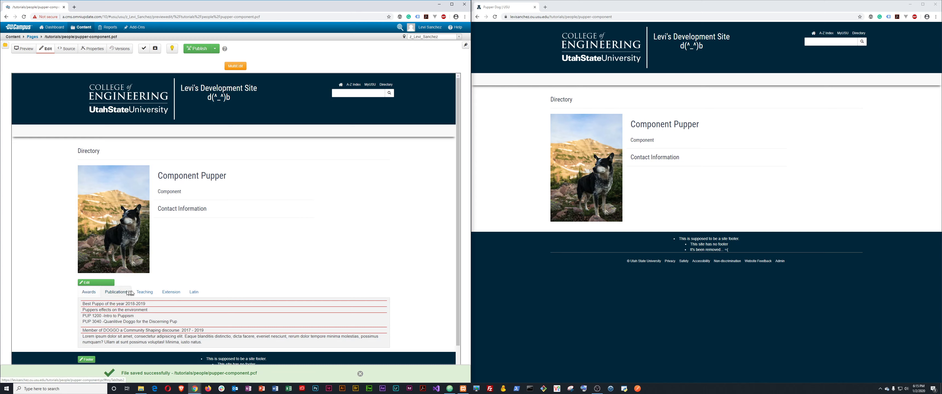
left_click(96, 297)
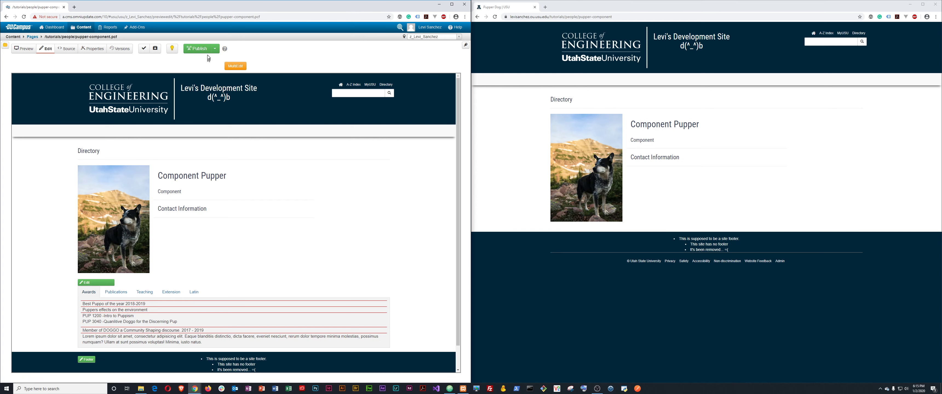
left_click(197, 48)
left_click(267, 164)
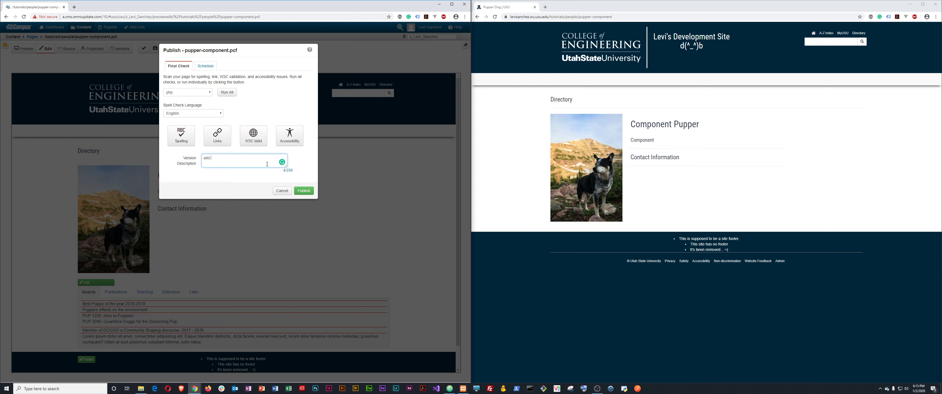
type("add tabs using a component.")
left_click(303, 190)
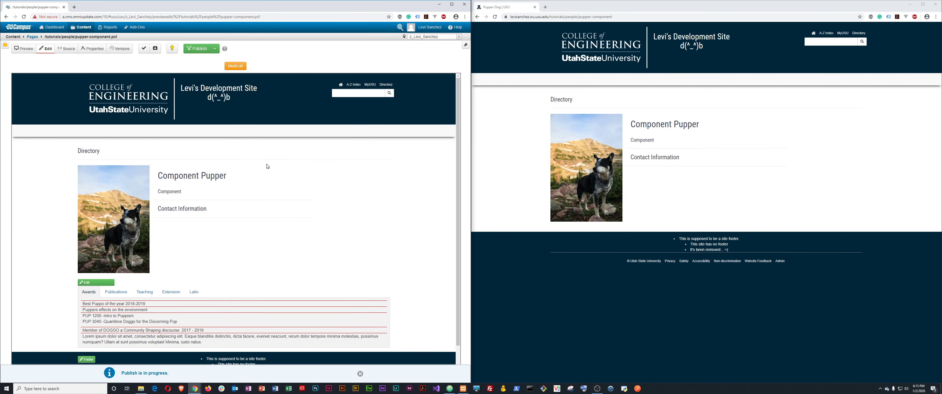
Reload the live profile page and check the content of the Latin, Extension, Teaching, Publications and Awards tabs.
left_click(526, 201)
key("F5")
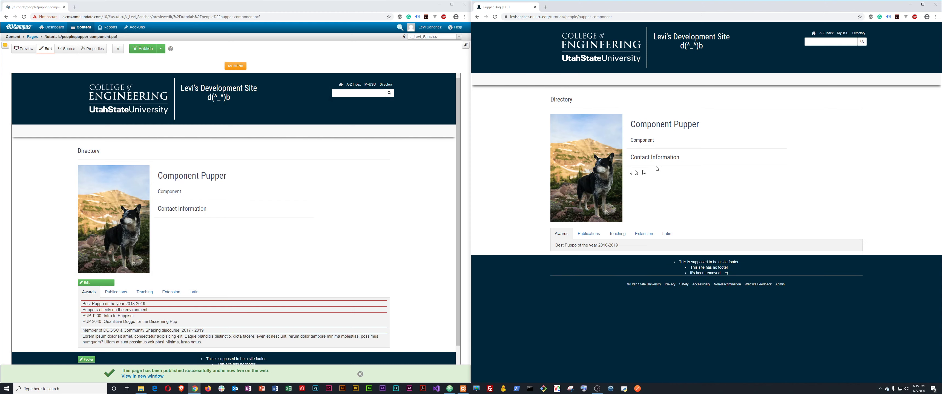
left_click(664, 238)
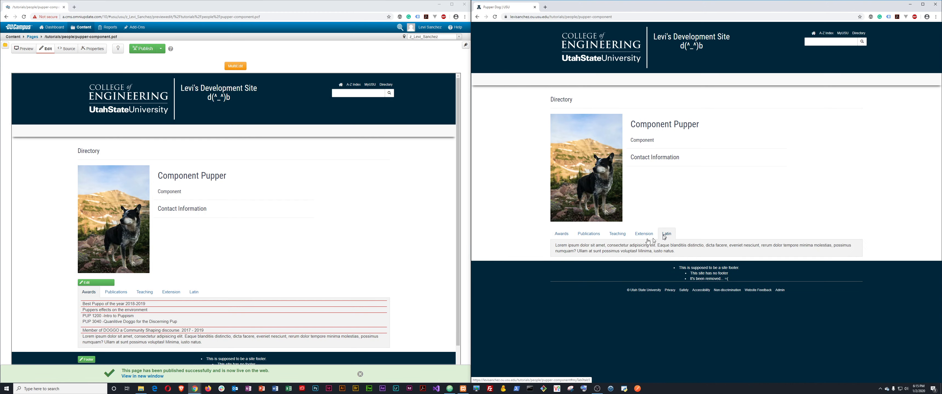
left_click(648, 235)
left_click(623, 237)
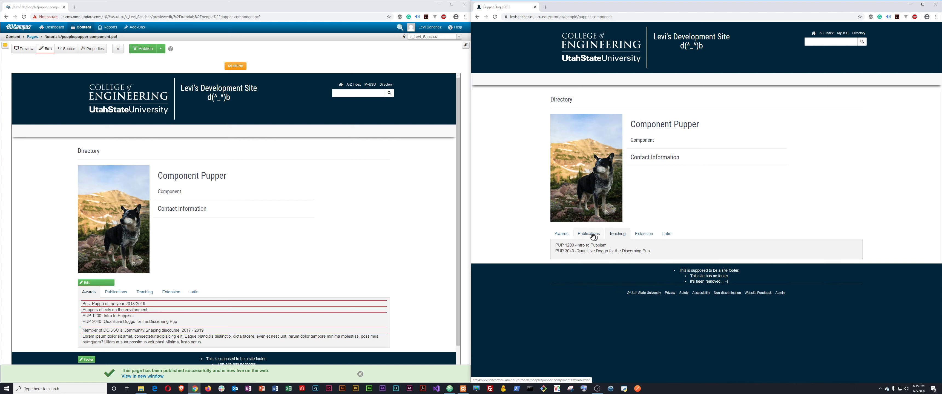
left_click(589, 235)
left_click(563, 235)
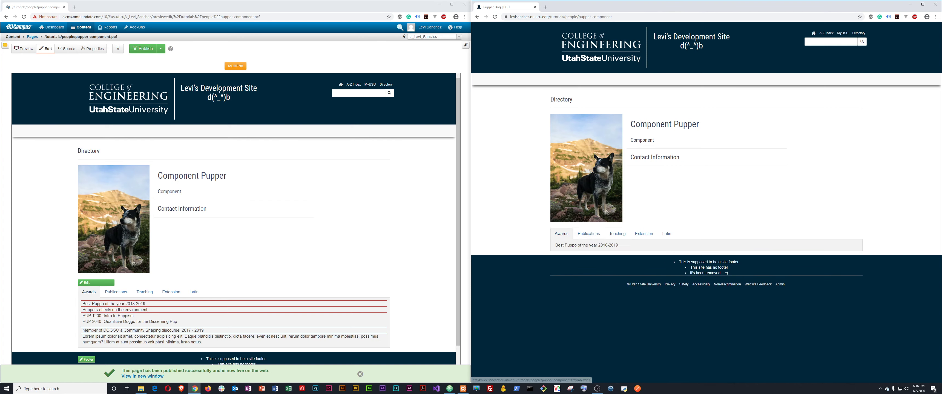
Reopen the page's tabbed region and open its Accordions & Tabs component for editing.
left_click(87, 284)
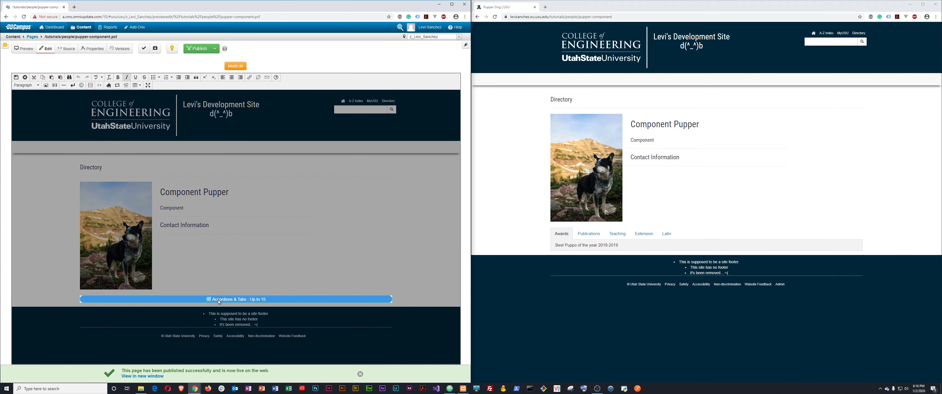
left_click(221, 300)
left_click(188, 301)
left_click(229, 300)
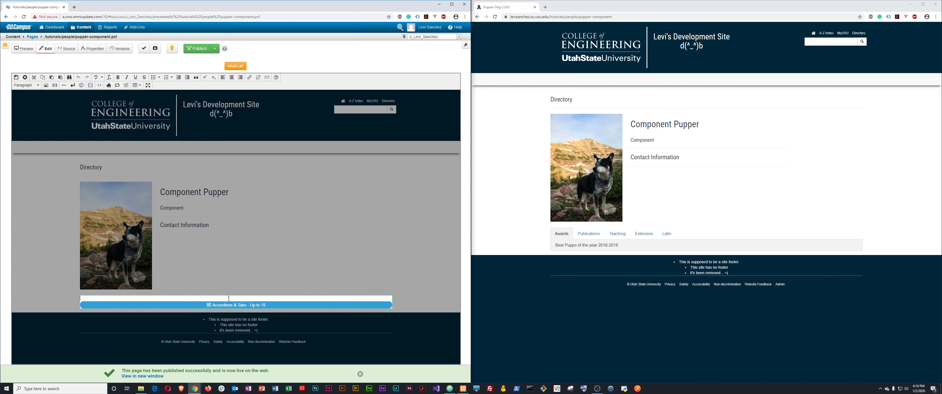
left_click(191, 305)
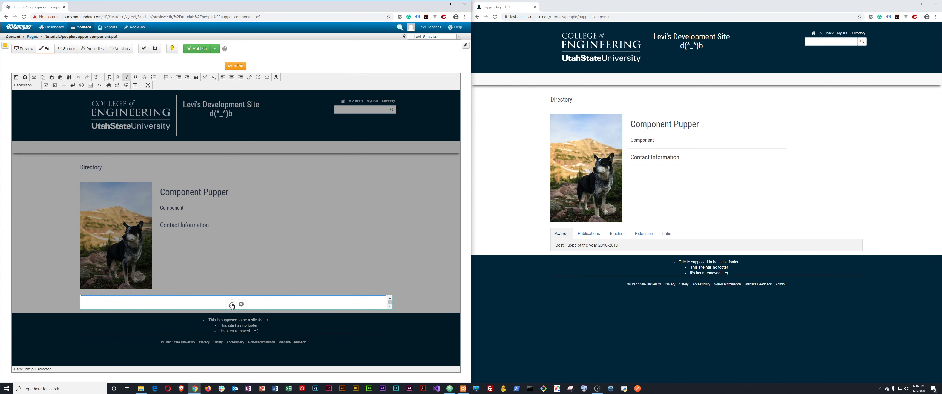
left_click(231, 305)
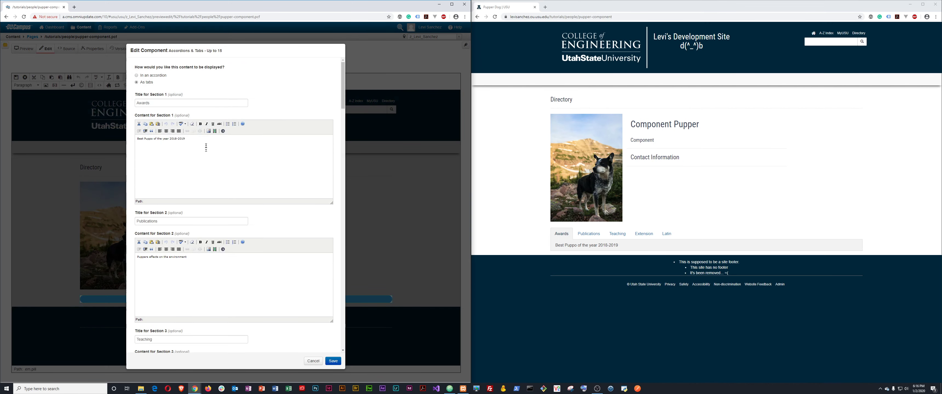
Duplicate the award line in the Section 1 content and revise the copy's wording to "Doggo" and its years.
left_click(202, 142)
key("ctrl+a")
key("ctrl+c")
key("Right")
key("Return")
key("ctrl+v")
key("ctrl+Right")
key("ctrl+shift+Right")
type("Doggo")
key("ctrl+shift+Right")
key("BackSpace")
key("Right")
type("4-")
key("shift+End")
key("BackSpace")
Delete the line of text in the Section 2 Publications content.
scroll(187, 195, "down", 4)
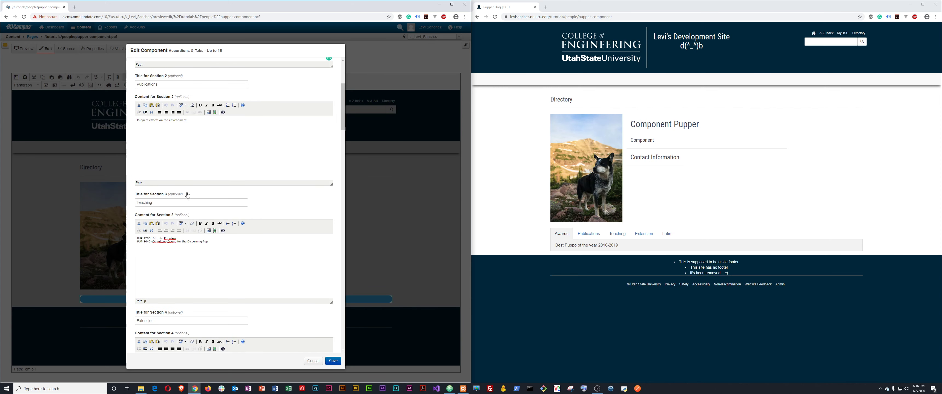
triple_click(192, 128)
key("BackSpace")
Shorten the Section 5 Latin content by deleting the middle part of the placeholder paragraph.
scroll(241, 256, "down", 5)
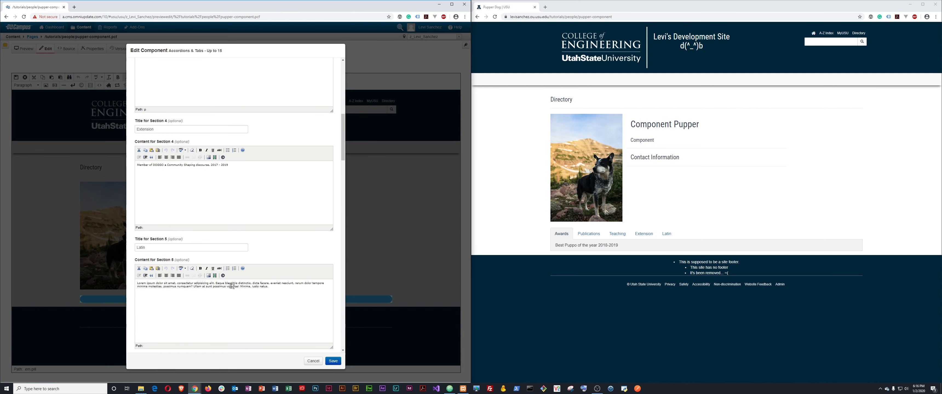
left_click_drag(216, 283, 221, 289)
key("BackSpace")
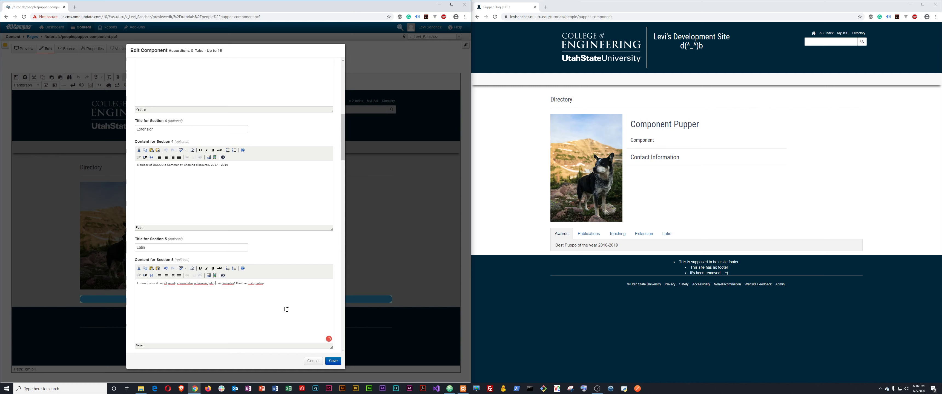
scroll(272, 282, "down", 2)
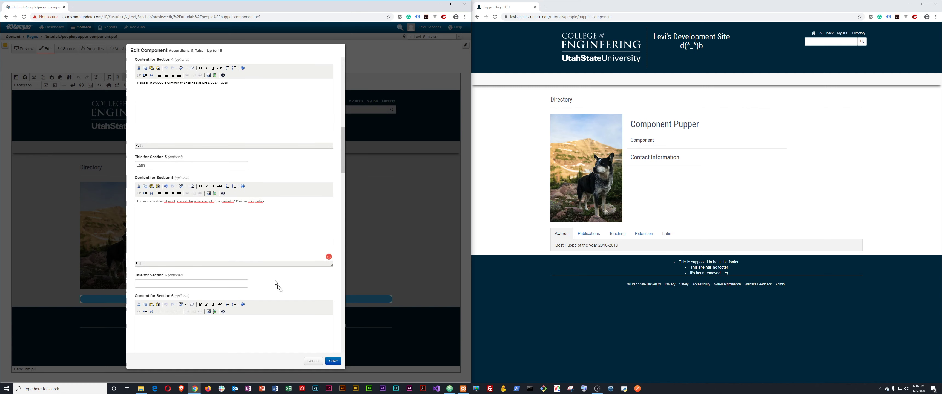
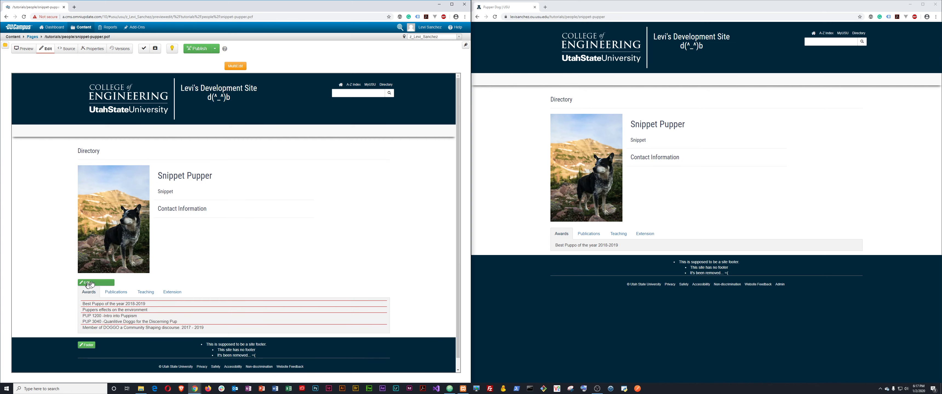
Clear all the HTML source of the Snippet Pupper page's tabbed region and save the page.
left_click(92, 282)
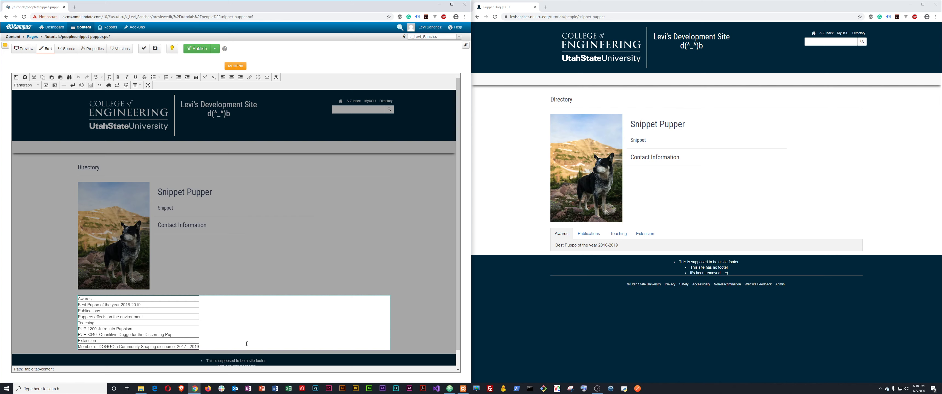
left_click(99, 85)
left_click(201, 213)
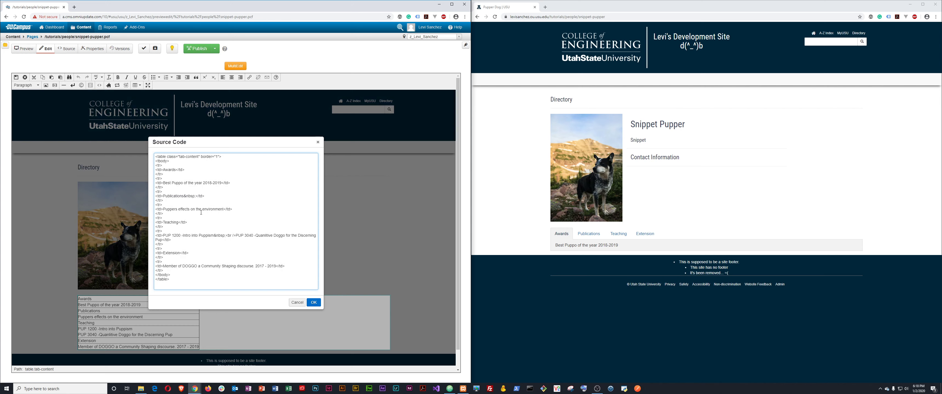
key("ctrl+a")
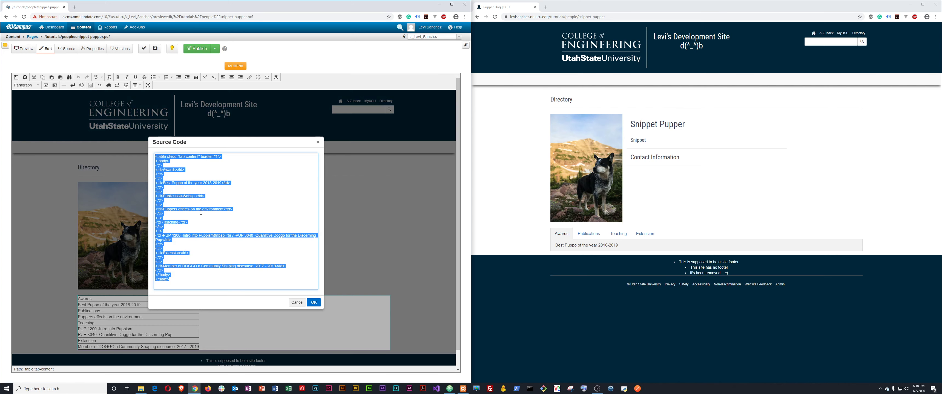
key("Delete")
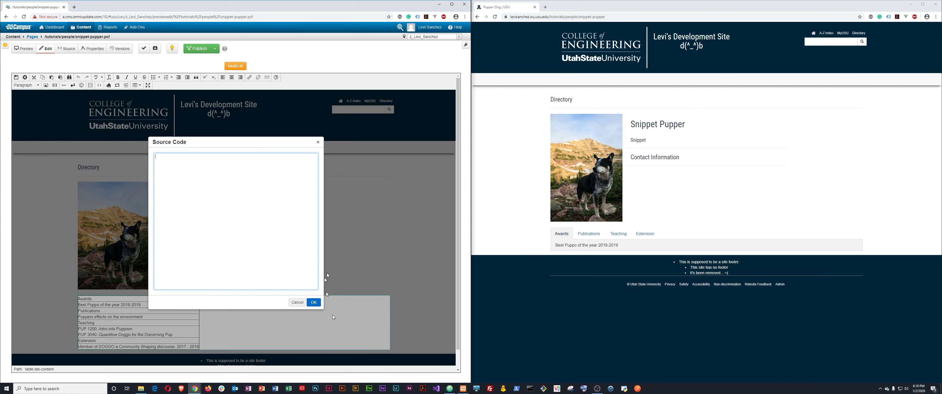
left_click(316, 302)
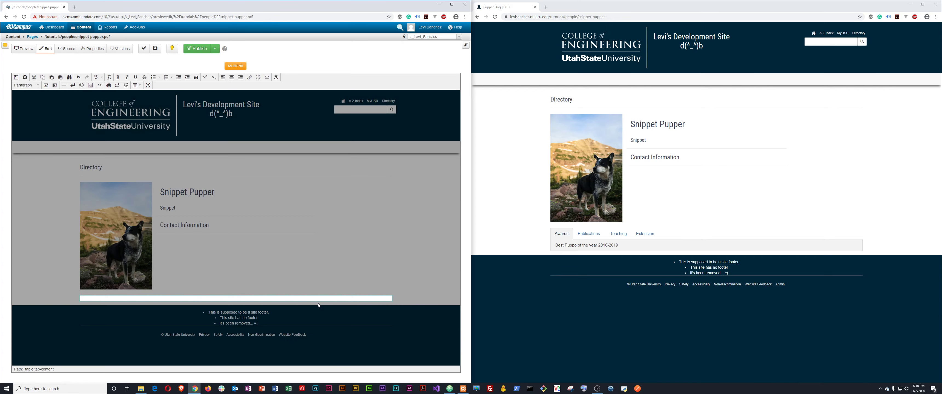
left_click(16, 77)
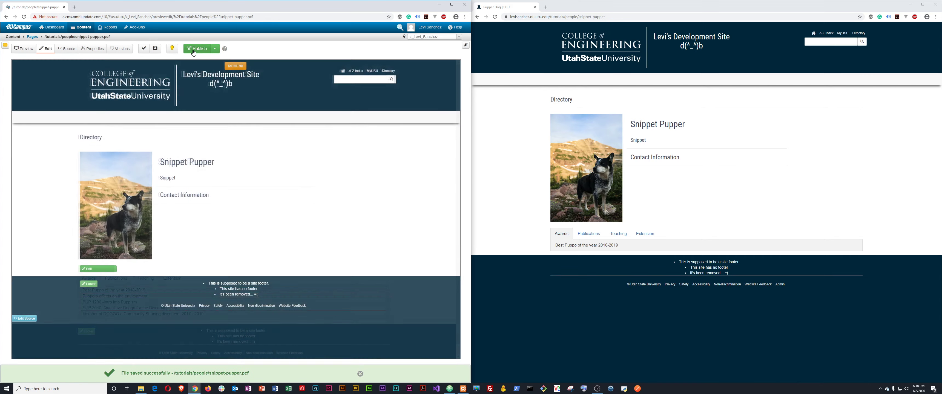
Publish the emptied Snippet Pupper page and check it out again.
left_click(193, 52)
left_click(303, 190)
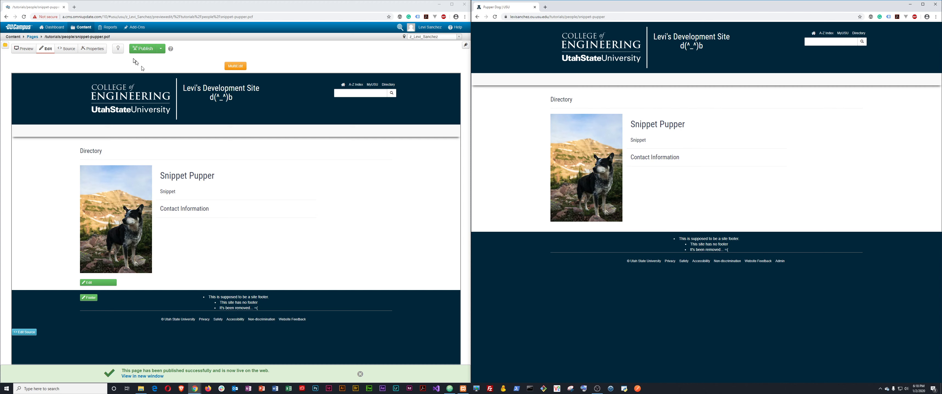
left_click(121, 51)
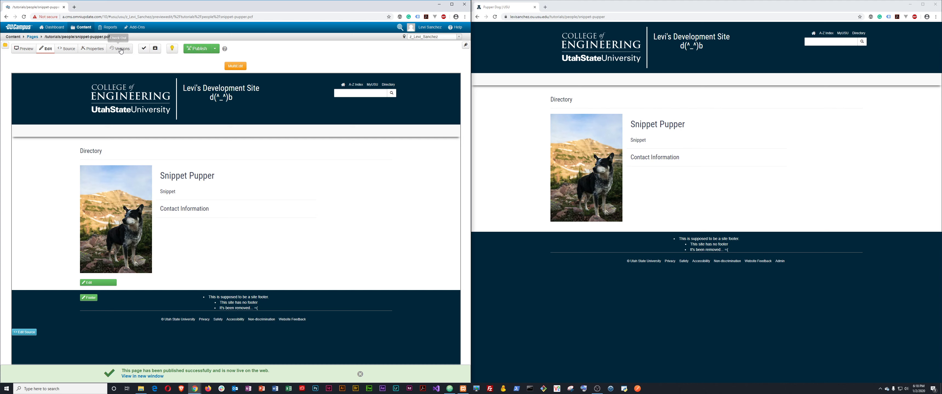
Open the empty region for editing, filter the snippets by "tab" and insert the Tab Content snippet.
left_click(96, 283)
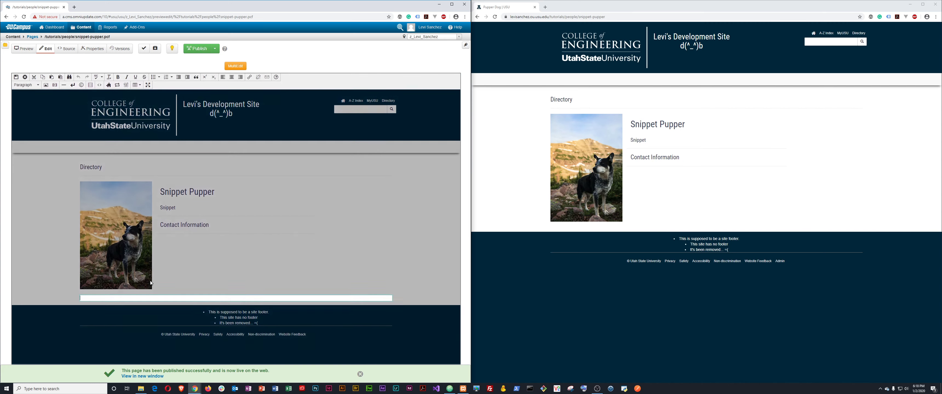
left_click(108, 85)
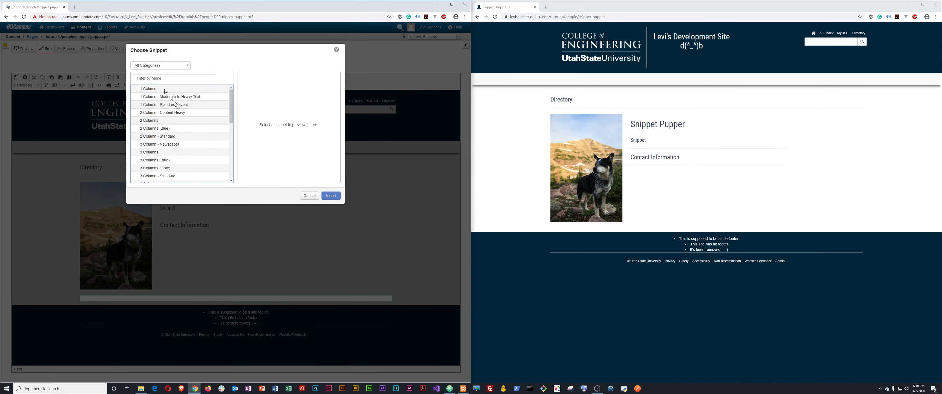
scroll(188, 110, "down", 5)
scroll(186, 110, "up", 5)
left_click(161, 65)
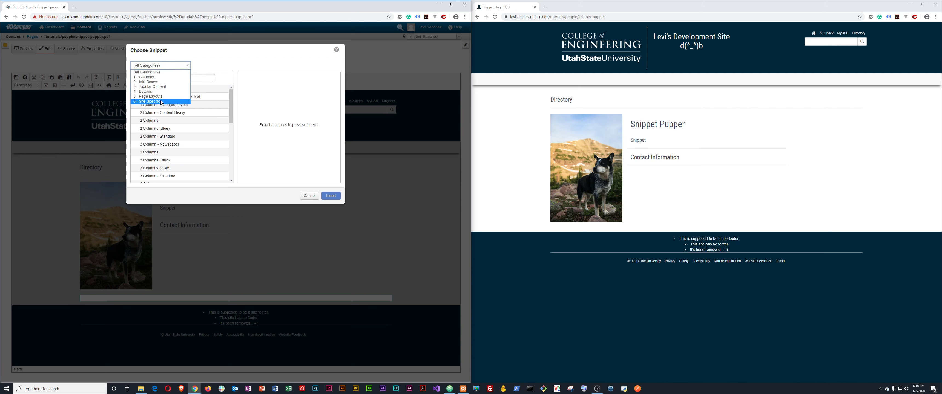
left_click(174, 73)
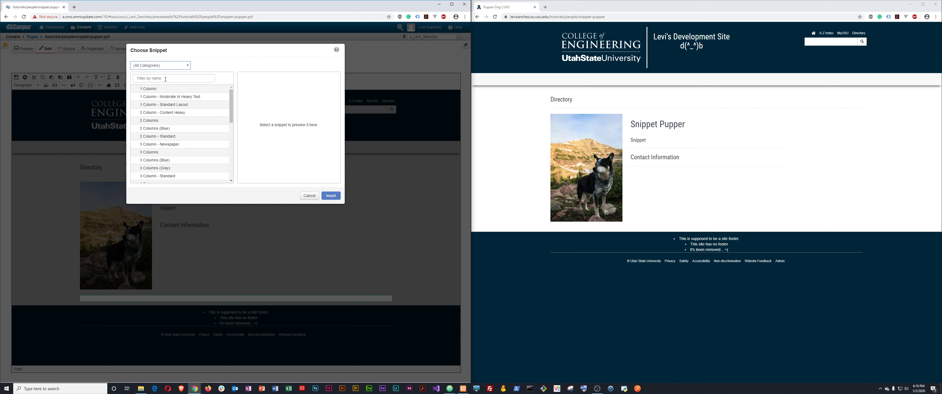
left_click(165, 79)
type("tabs")
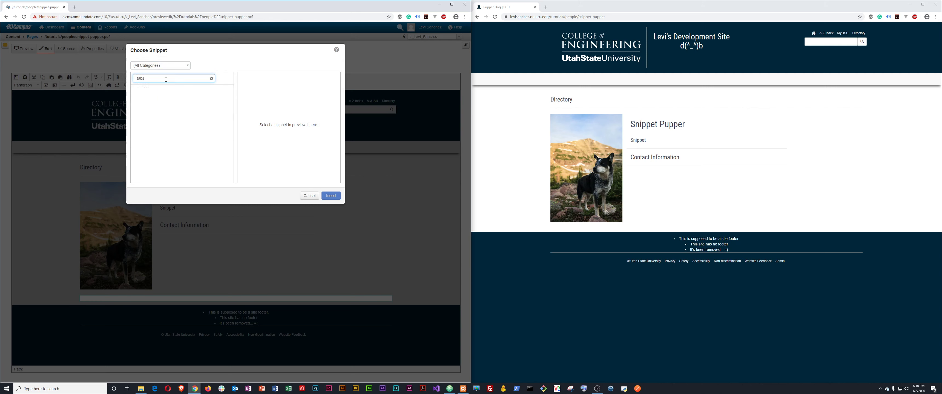
key("BackSpace")
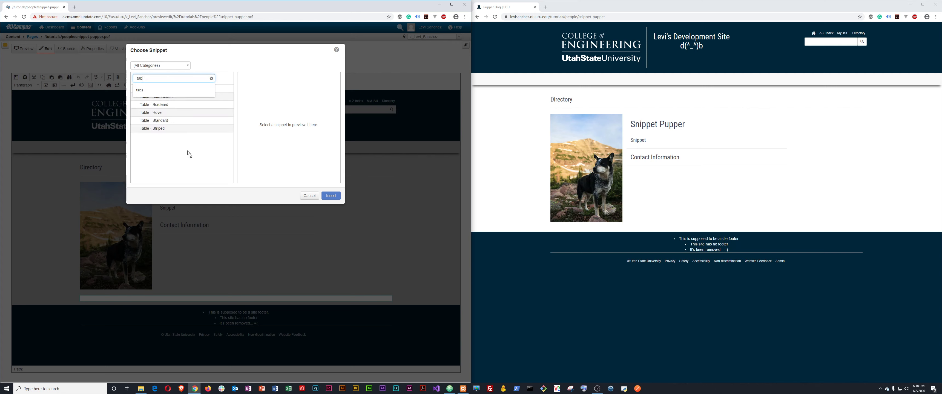
left_click(188, 152)
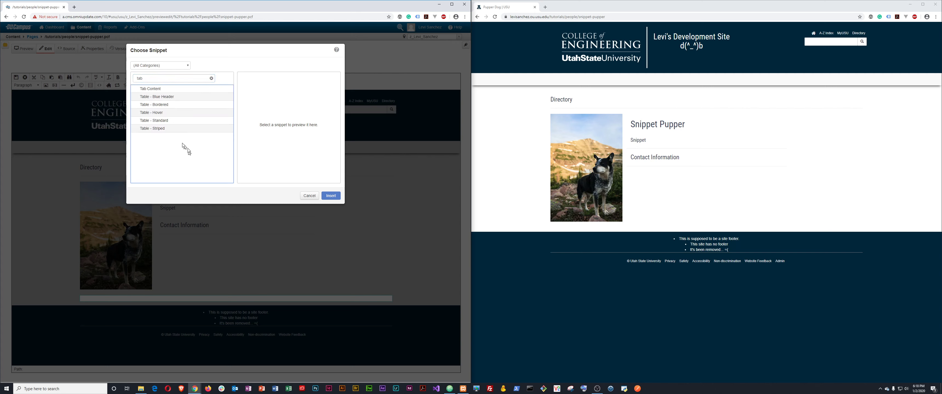
left_click(148, 90)
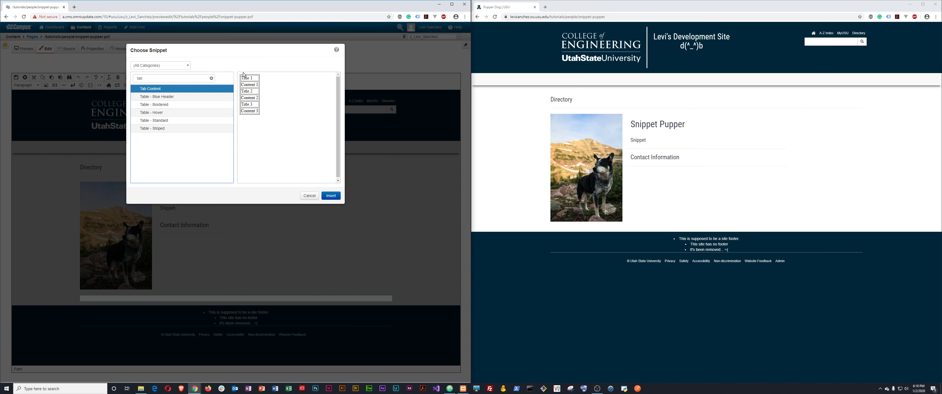
left_click(331, 196)
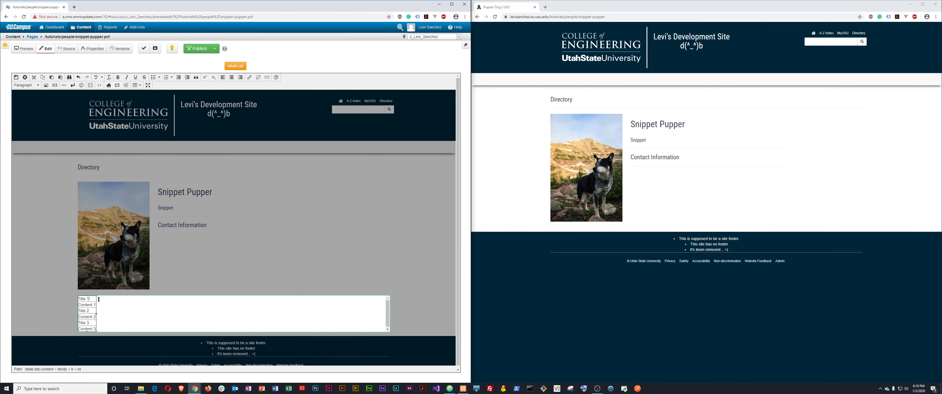
Replace the snippet's Title 1, Title 2 and Title 3 with Awards, Publications and Teaching.
double_click(83, 300)
double_click(83, 299)
left_click(89, 298)
key("shift+Home")
type("Awar")
key("ctrl+shift+Right")
key("BackSpace")
type("Publications")
key("ctrl+shift+Right")
type("Teaching")
Add rows at the end of the tab table for the titles Extension and Latin, each followed by an empty content row.
scroll(118, 313, "down", 1)
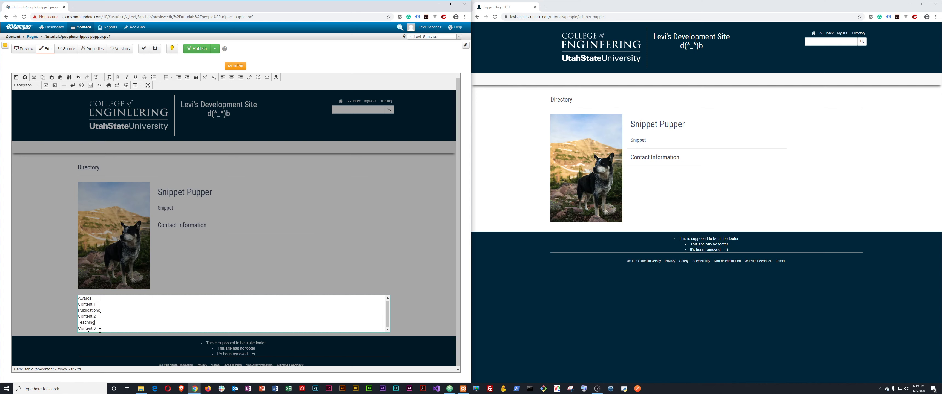
left_click(99, 328)
key("Tab")
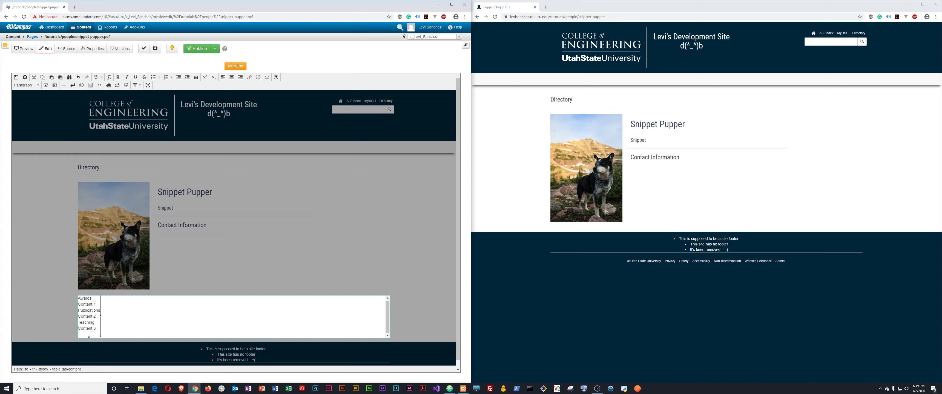
key("Tab")
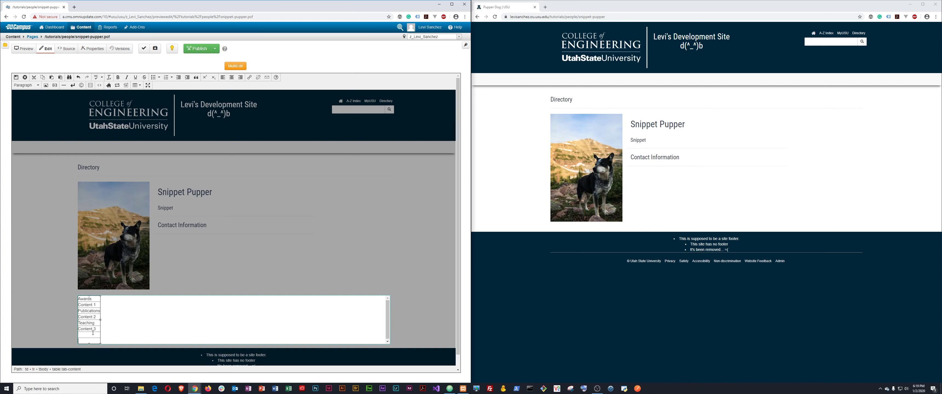
left_click(90, 334)
type("Extension")
key("Return")
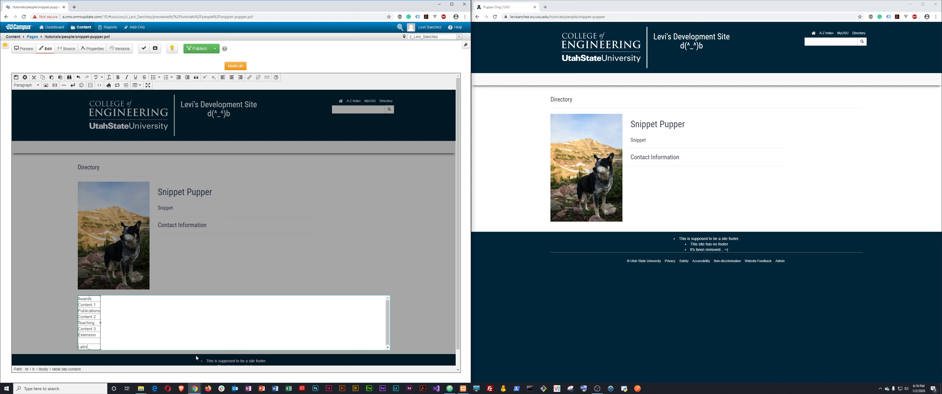
key("Return")
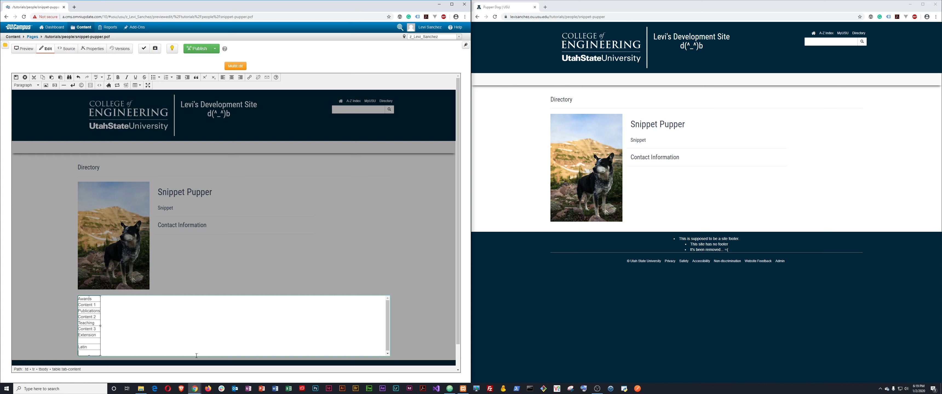
scroll(128, 315, "down", 1)
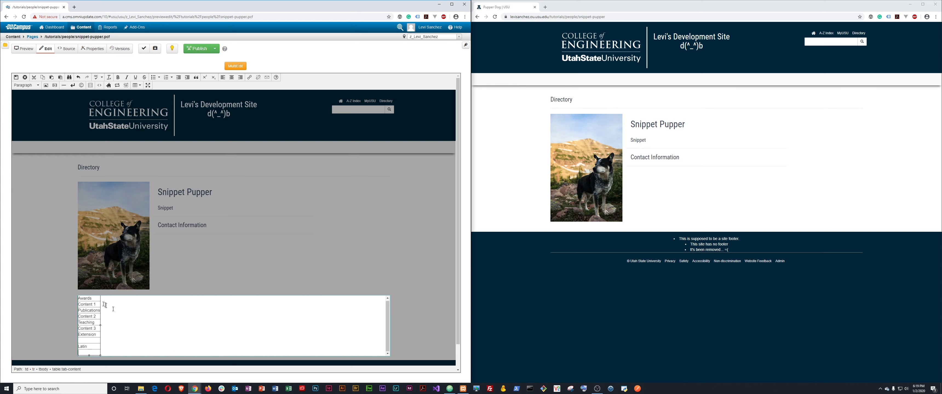
Replace the Awards content with "Best Puppo of the year 2018-2019" and "Best Doggo 2014" on separate lines.
left_click(94, 304)
key("shift+Home")
key("BackSpace")
key("alt+Tab")
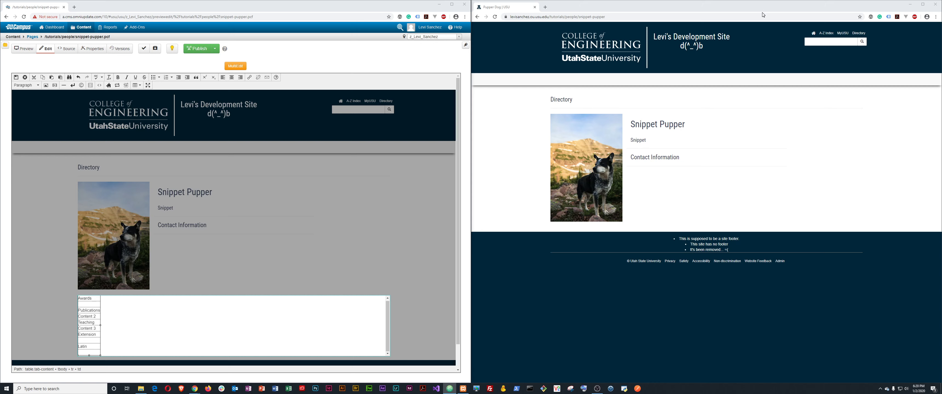
left_click(94, 305)
type("Best Puppo of the year 2018-2019")
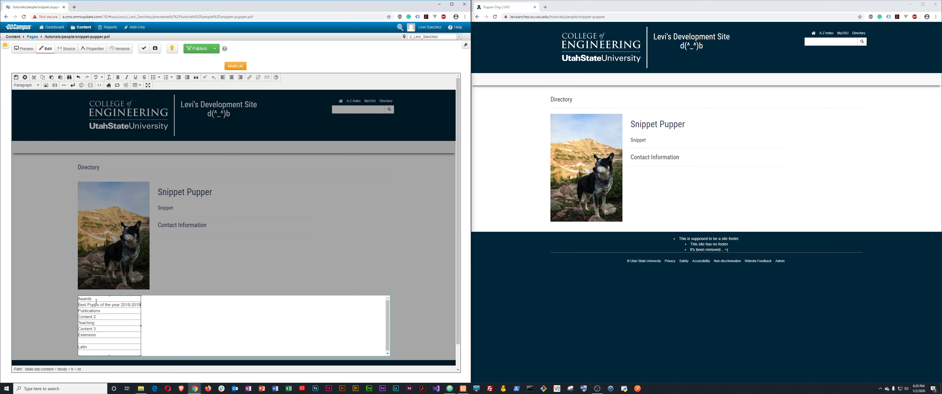
key("Return")
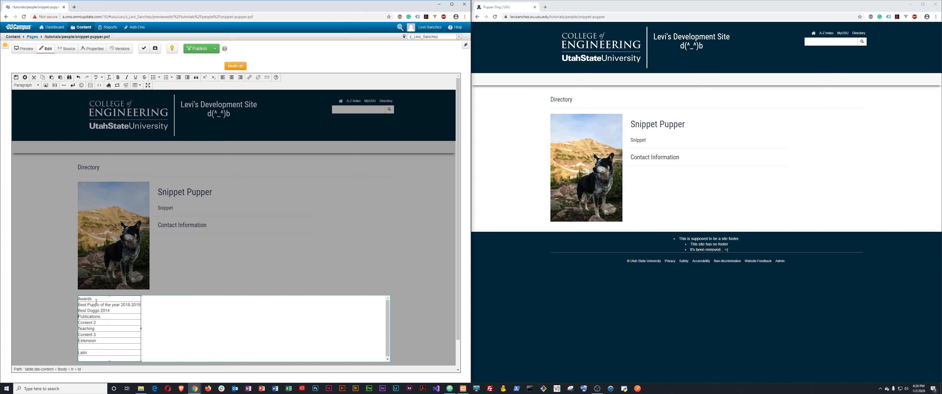
Replace the Publications content with "Puppers effects on the environment".
key("ctrl+shift+Right")
key("BackSpace")
type("Puppers effects on the environment")
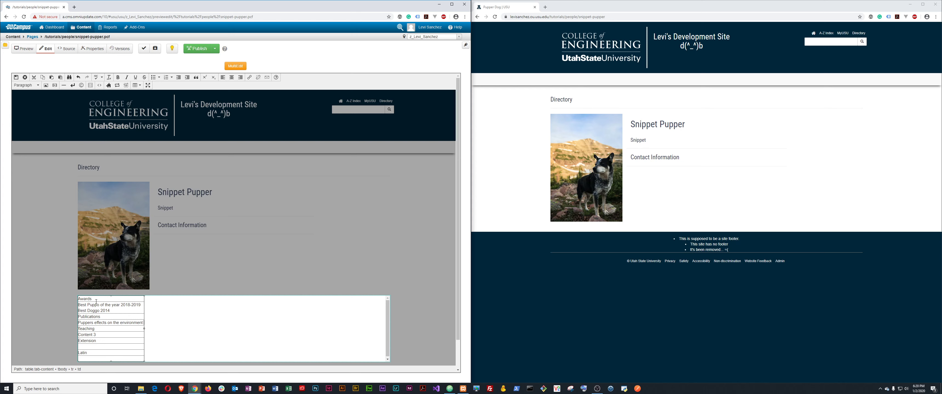
Replace the Teaching content with "PUP 1200 -Intro to puppism" and "PUP 3040 - Quantitive Doggo for the Discerning Pup" on separate lines.
key("ctrl+shift+Right")
key("ctrl+shift+Right")
key("BackSpace")
key("Return")
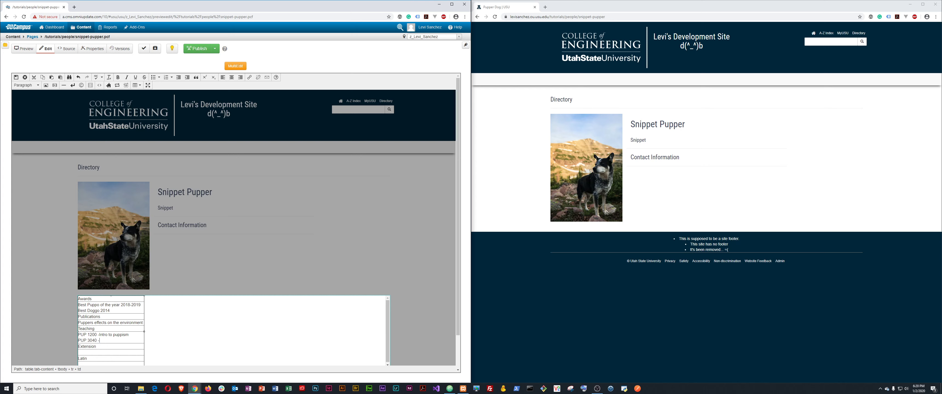
key("alt+Tab")
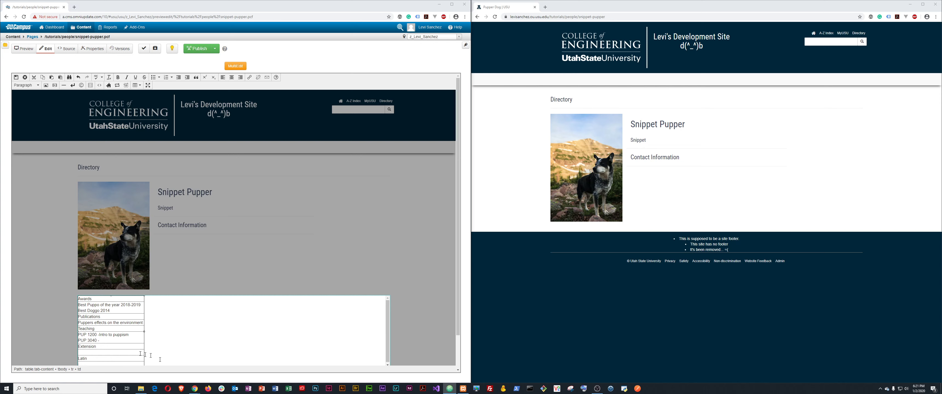
left_click(118, 340)
type("Quanlitive Doggo for the Discerning Pup")
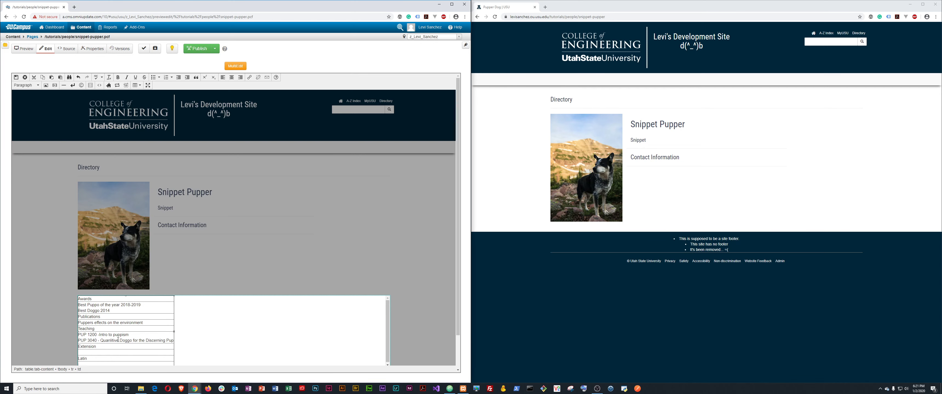
Remove the extra space after the hyphen in the PUP 3040 course line.
key("ctrl+shift+Left")
key("ctrl+shift+Left")
key("ctrl+shift+Left")
key("ctrl+shift+Left")
key("ctrl+shift+Left")
key("ctrl+shift+Left")
key("Left")
key("BackSpace")
Fill the Extension content row with "Member of DOGGO a Community Shaping discourse. 2017 - 2019".
scroll(153, 322, "down", 1)
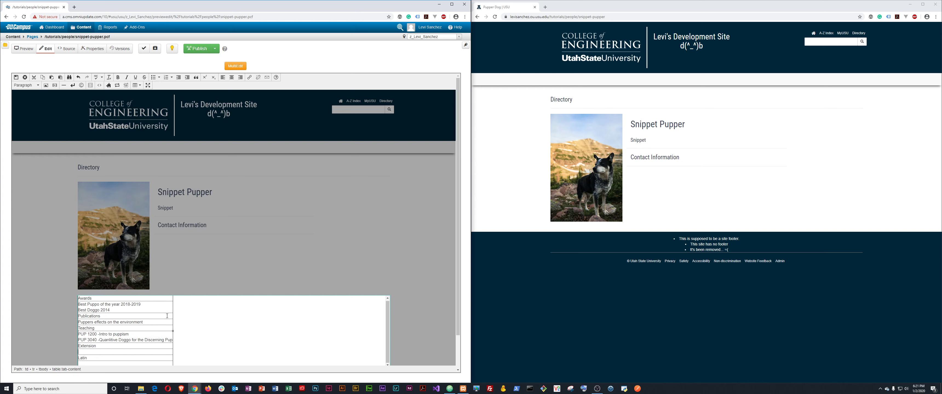
left_click(142, 353)
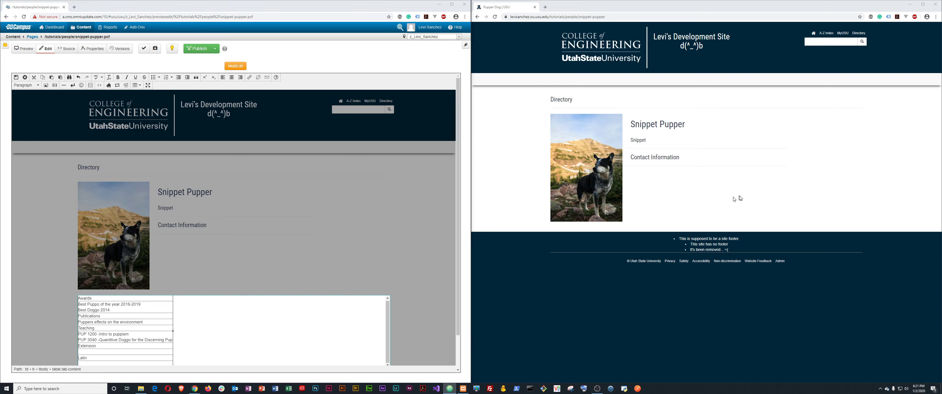
left_click(115, 353)
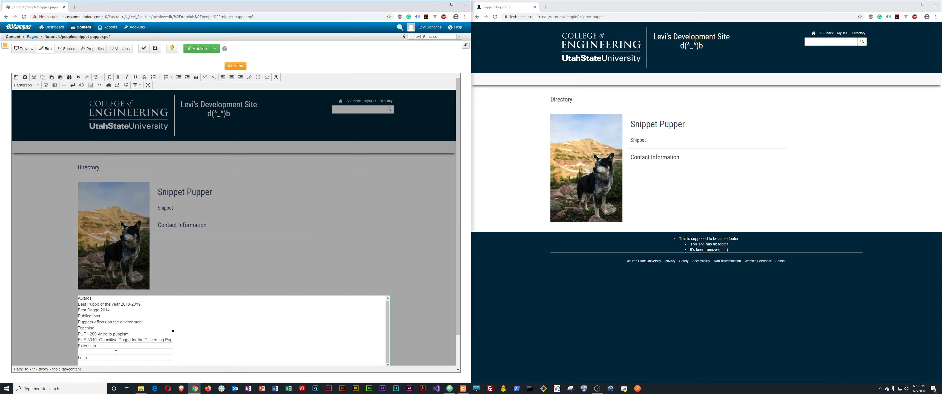
type("Member of DOGGO a Community Shaping discourse. 2017 - 2019")
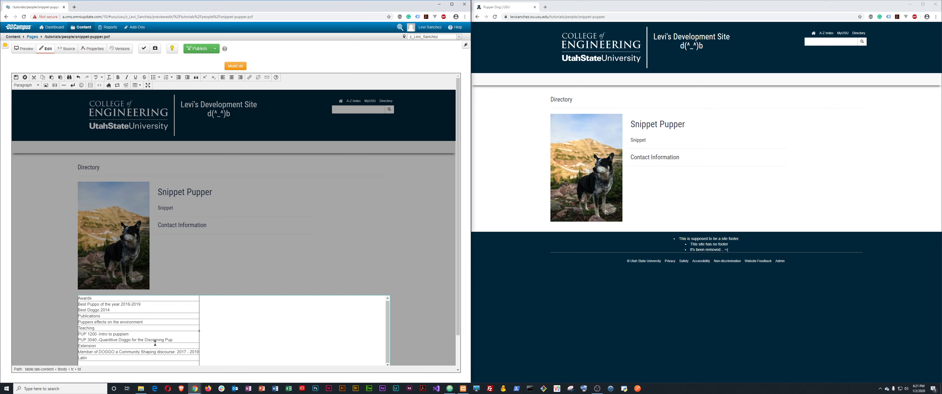
Fill the Latin content row with "Latin stuff" and save the edited region.
left_click(100, 361)
scroll(216, 309, "down", 1)
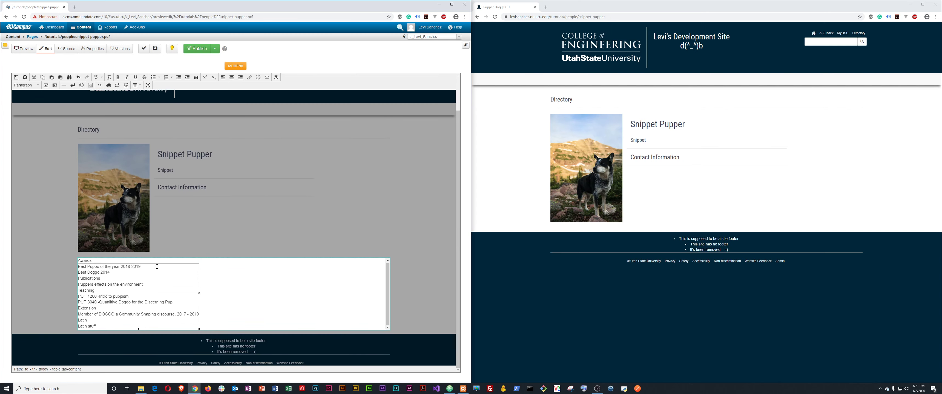
left_click(16, 78)
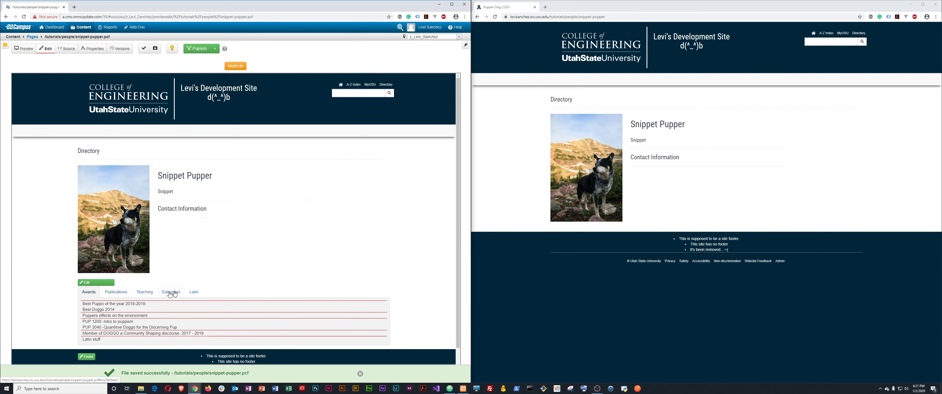
Switch between the tabs in the Snippet Pupper edit preview to examine how their content displays, ending on Awards.
left_click(193, 291)
left_click(144, 292)
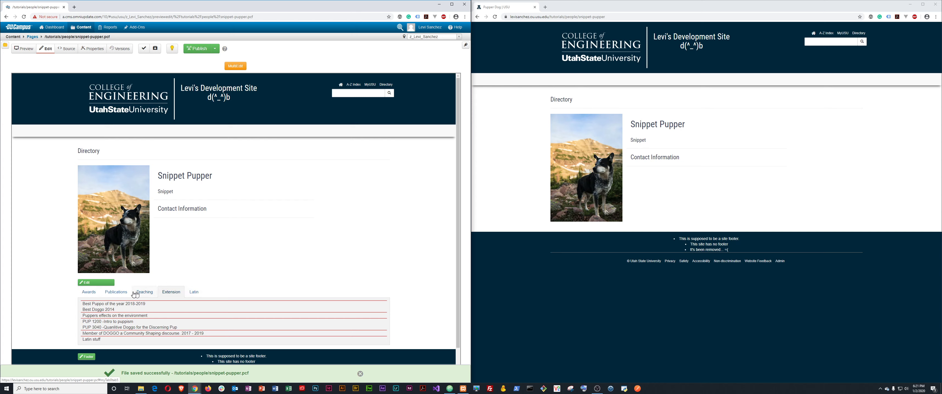
left_click(90, 295)
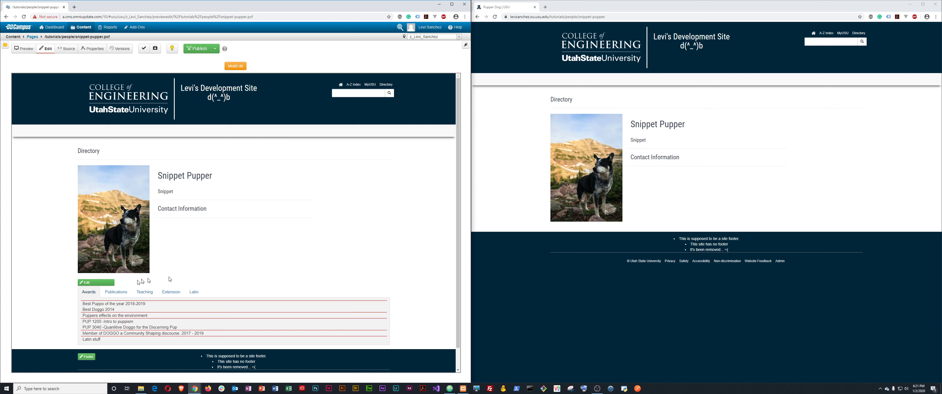
Reopen the tab content table for review, save it again and publish snippet-pupper.pcf.
left_click(96, 282)
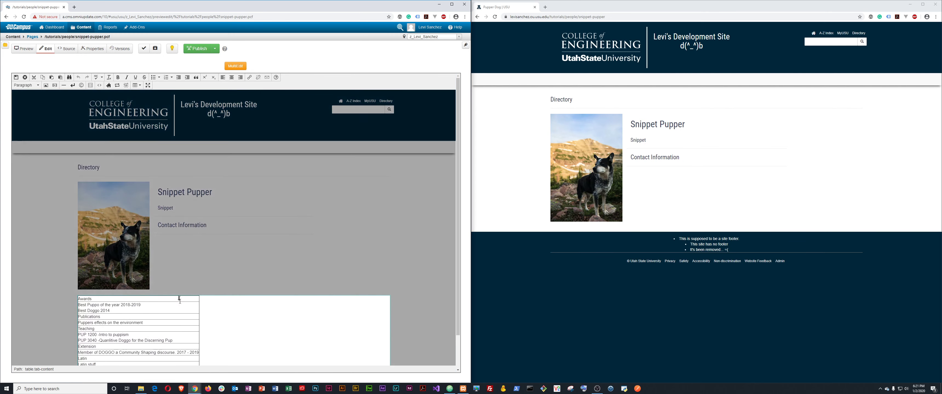
scroll(126, 305, "down", 1)
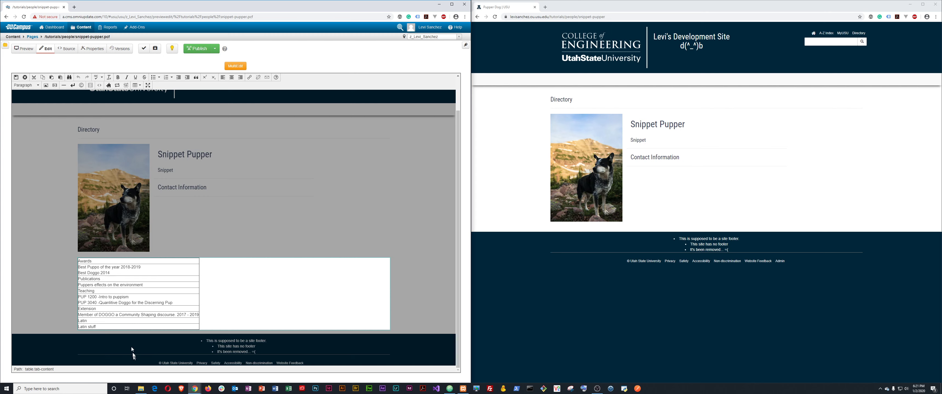
left_click(16, 77)
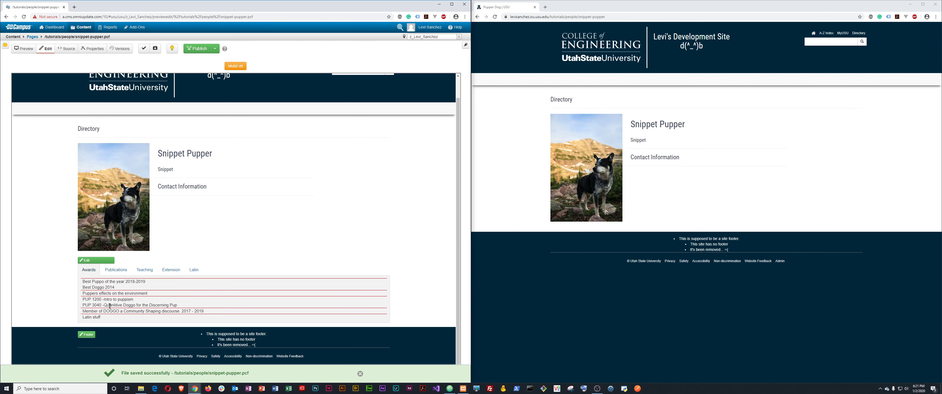
left_click(200, 53)
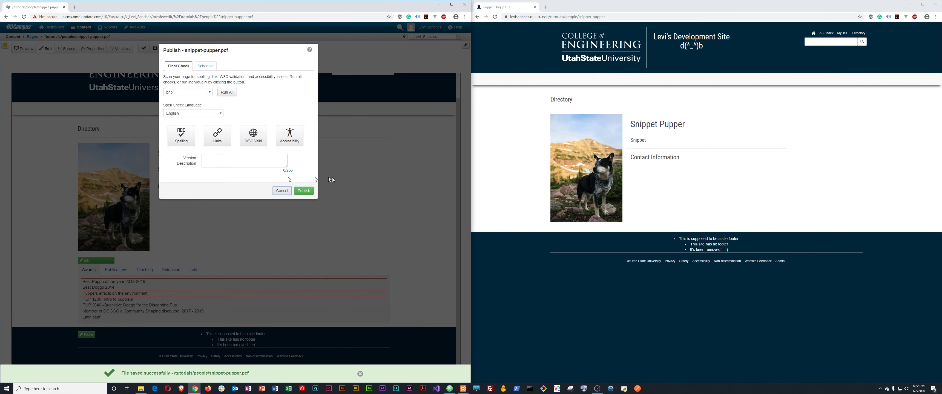
left_click(306, 190)
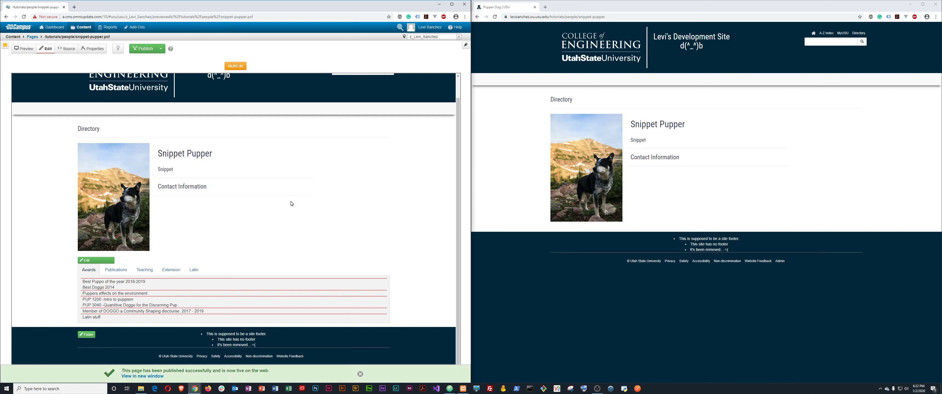
Reload the live Snippet Pupper page and check the Publications, Teaching, Latin, Extension and Awards tabs.
left_click(519, 169)
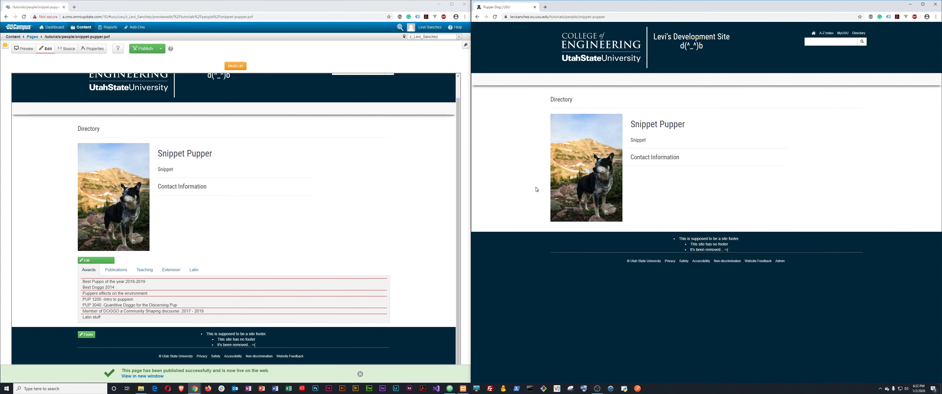
key("F5")
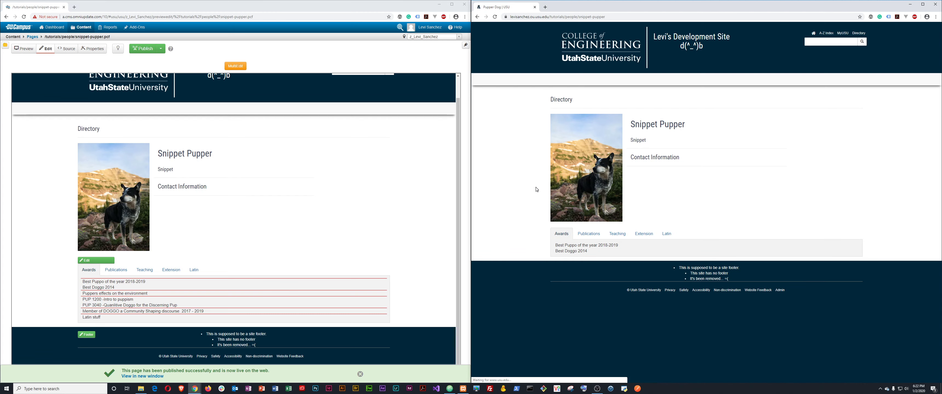
left_click(589, 234)
left_click(617, 234)
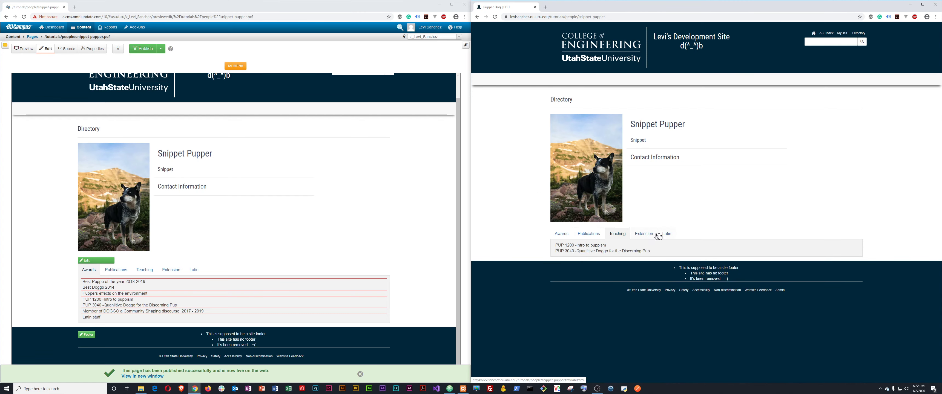
left_click(666, 234)
left_click(644, 234)
left_click(568, 236)
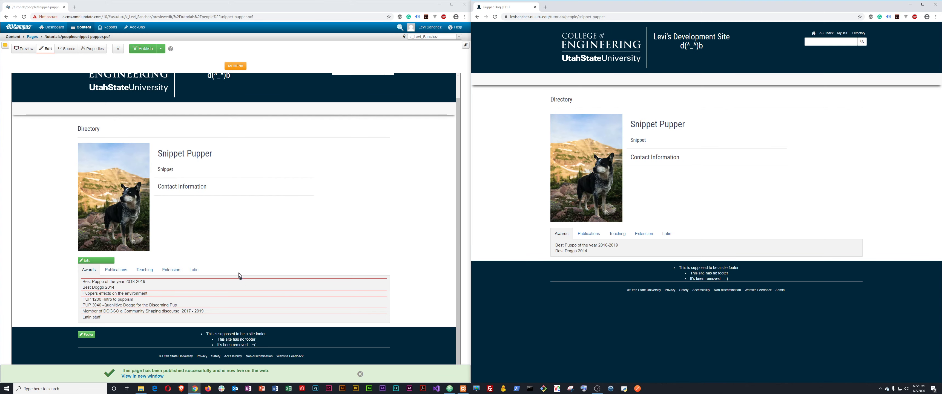
Examine the HTML source code behind the Snippet Pupper tab content table, including its table and tbody tags.
left_click(97, 260)
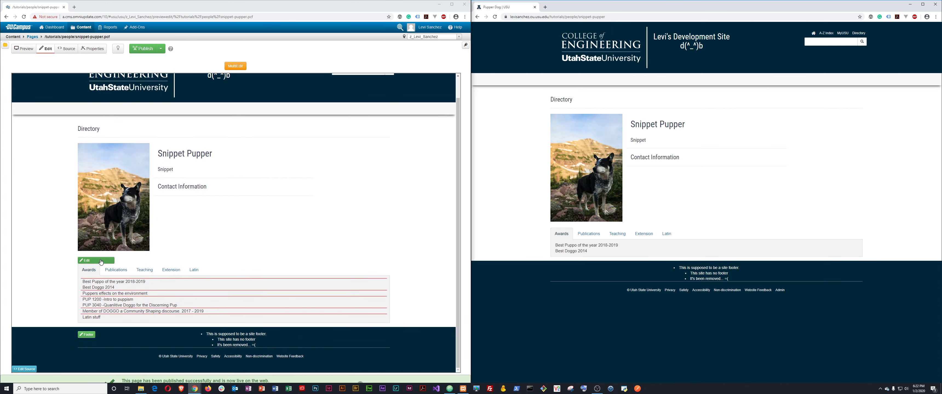
scroll(118, 289, "down", 1)
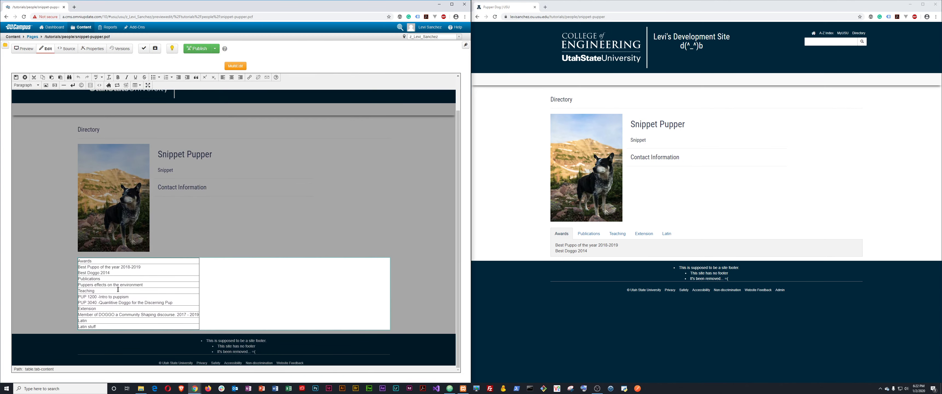
left_click(99, 86)
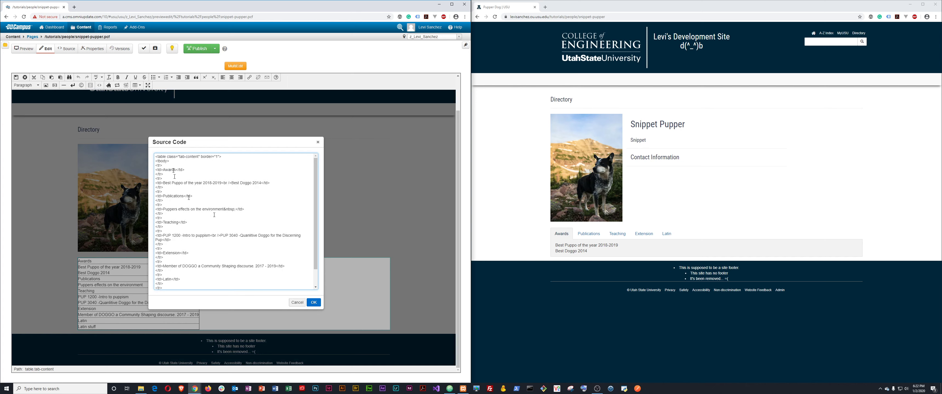
double_click(159, 156)
double_click(162, 161)
left_click(313, 303)
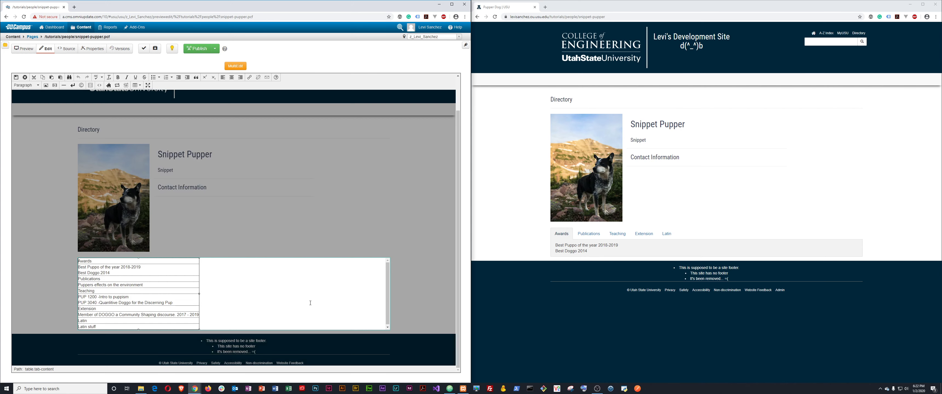
Open pupper-component.pcf from the people folder and examine the source code of its Accordions & Tabs component.
left_click(36, 38)
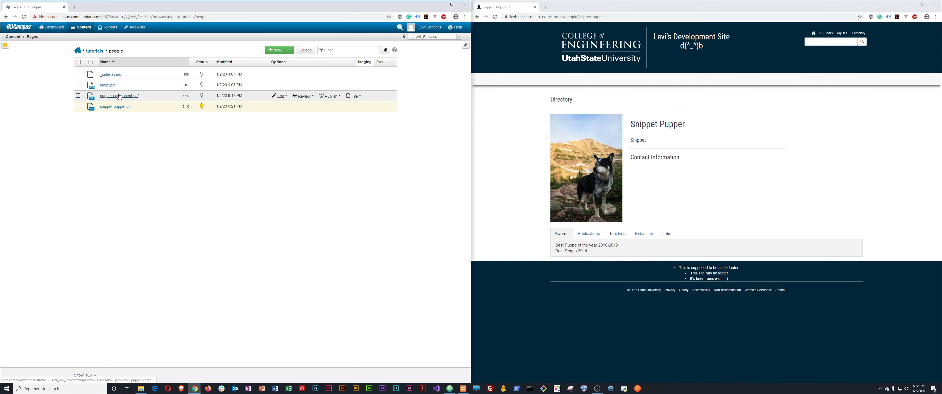
left_click(119, 96)
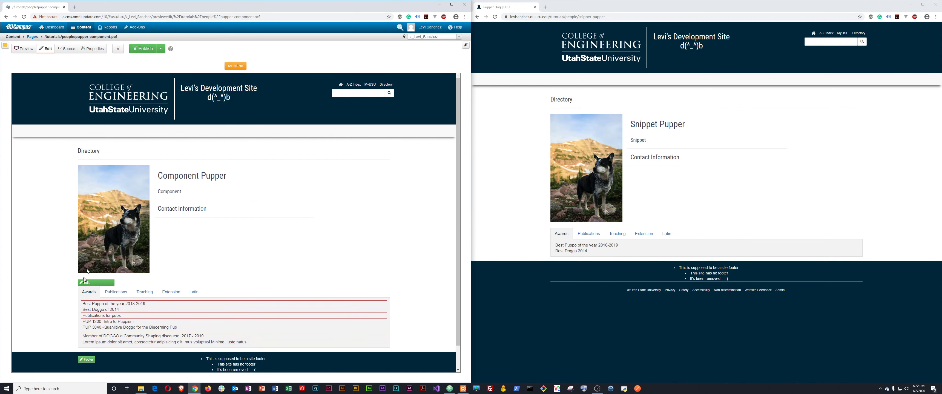
left_click(91, 282)
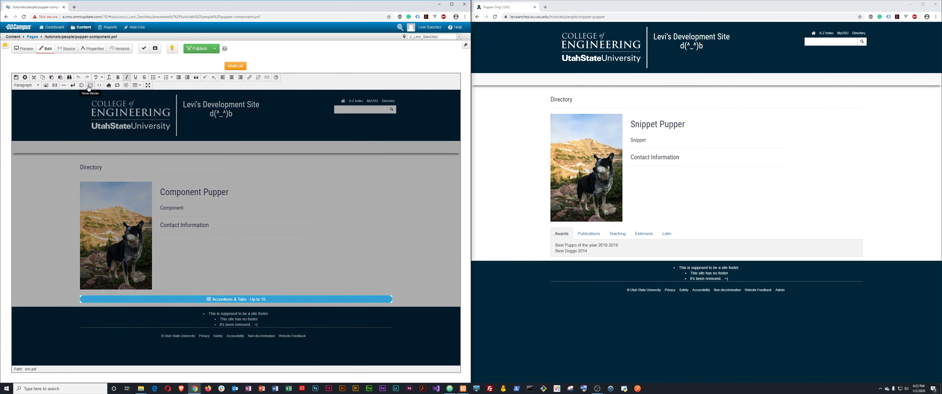
left_click(99, 85)
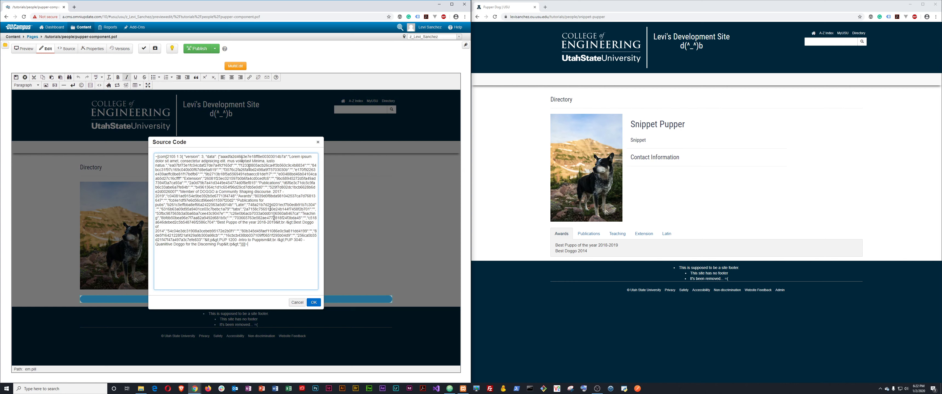
left_click(256, 263)
left_click(313, 302)
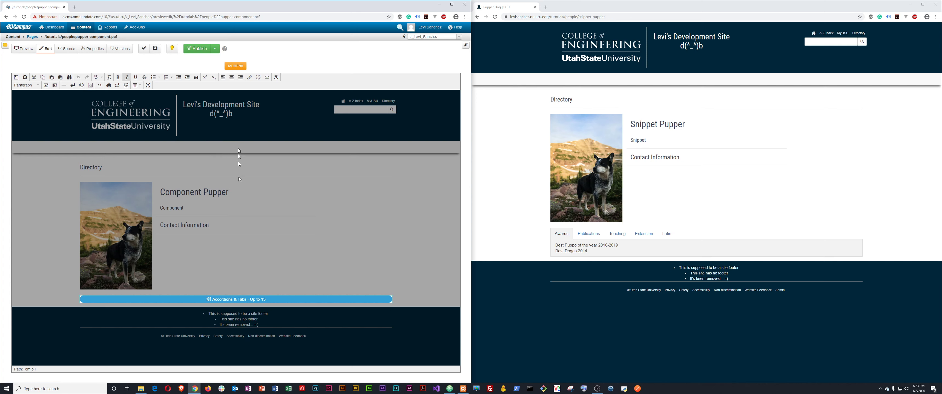
Set the Accordions & Tabs component to display its content in an accordion and save the page.
left_click(230, 297)
left_click(227, 307)
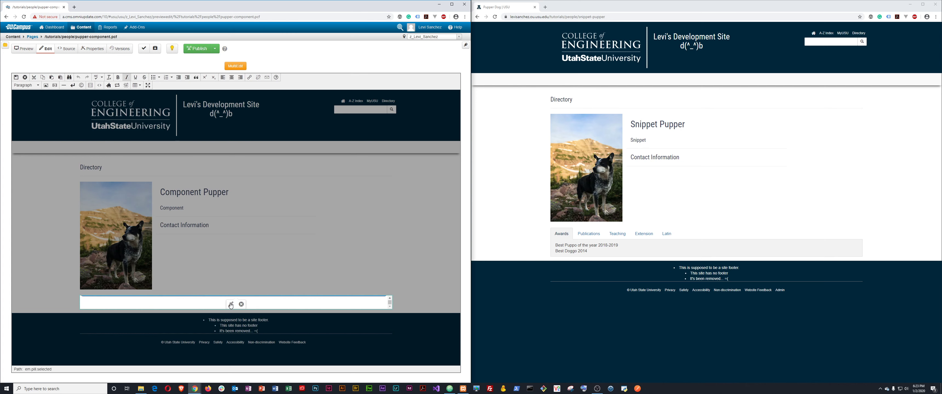
left_click(231, 305)
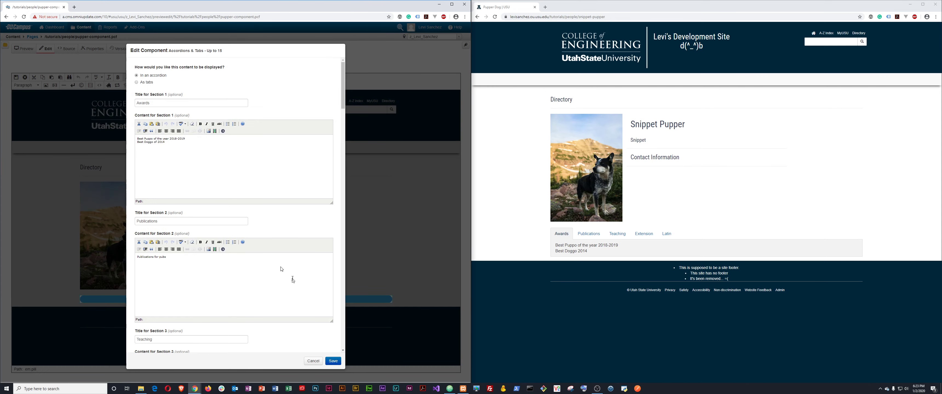
left_click(332, 361)
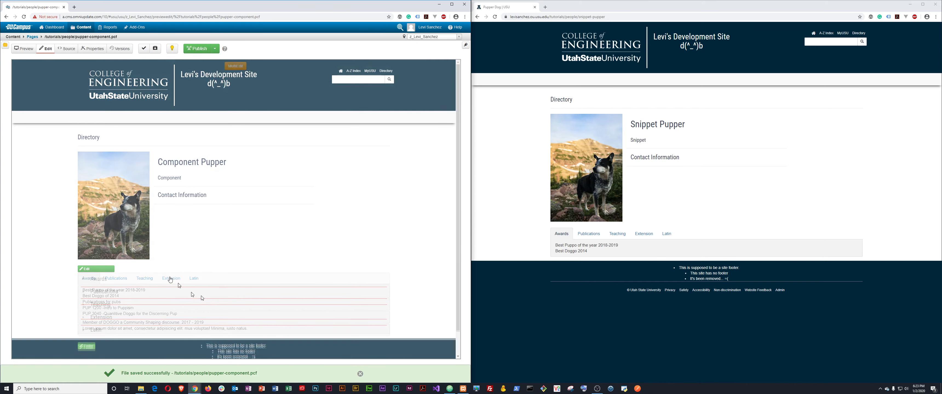
Expand the Extension, Publications and Awards accordion sections in the Component Pupper preview to view their content.
left_click(102, 333)
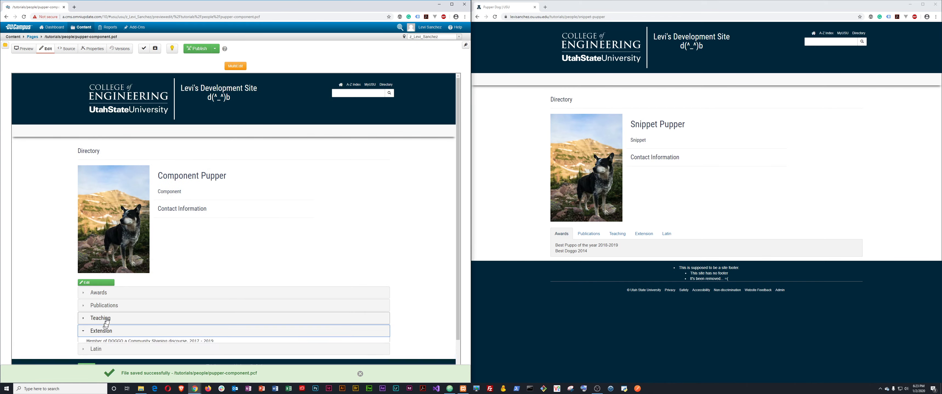
left_click(115, 305)
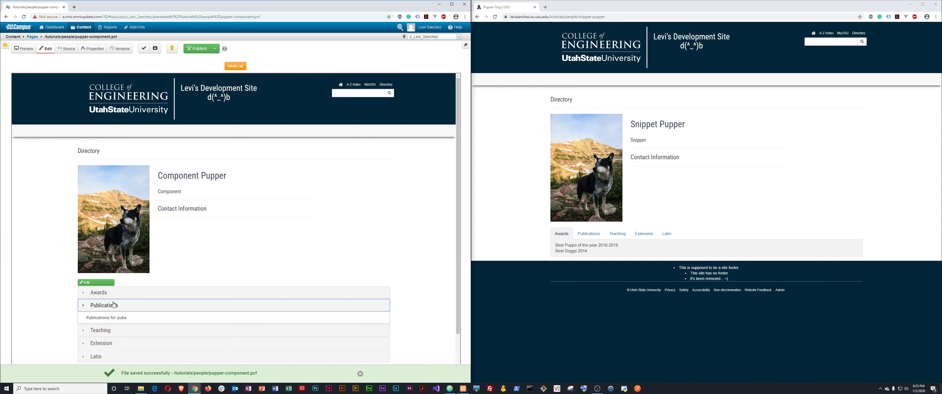
left_click(109, 291)
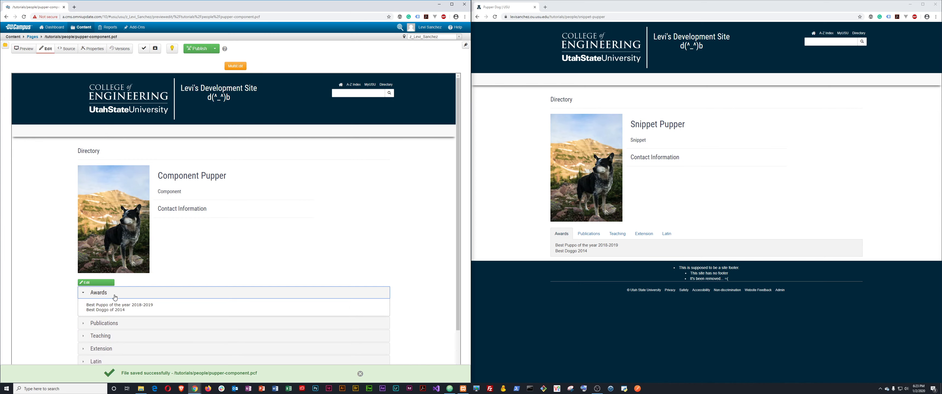
Set the Accordions & Tabs component on Component Pupper to display its content as tabs and save the component.
left_click(105, 283)
left_click(218, 300)
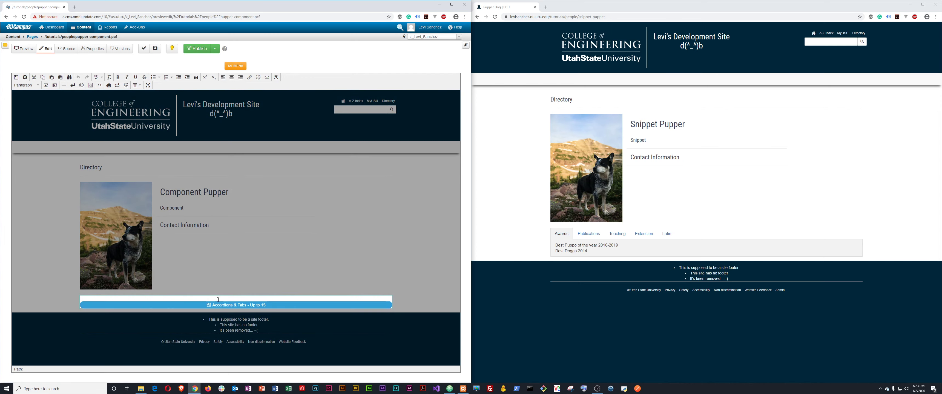
left_click(223, 306)
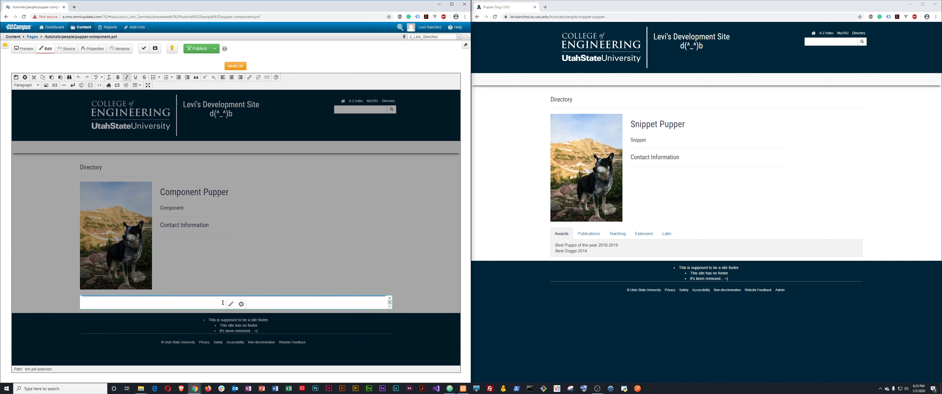
left_click(229, 300)
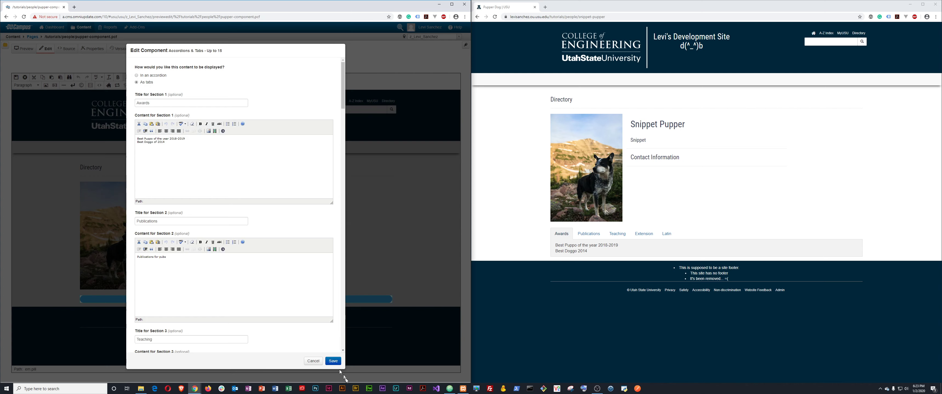
left_click(333, 361)
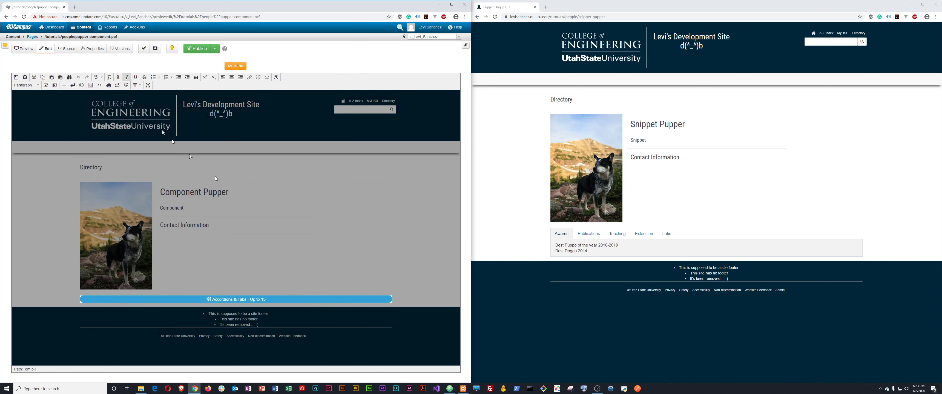
Save the edited Component Pupper region and publish pupper-component.pcf.
left_click(16, 77)
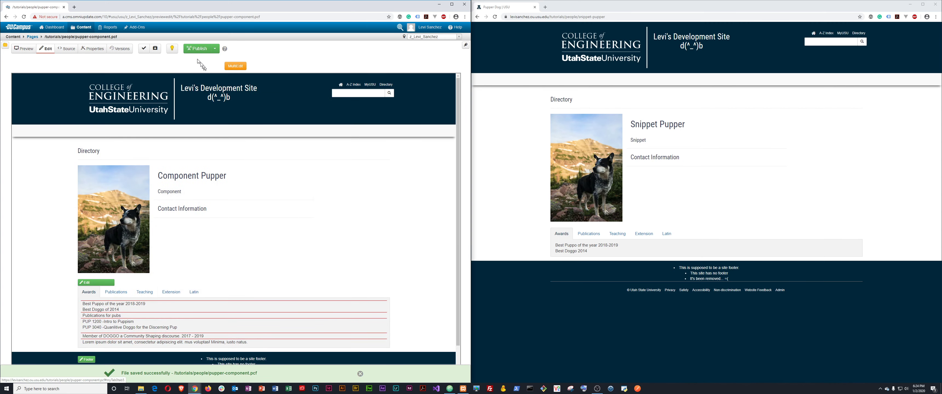
left_click(194, 49)
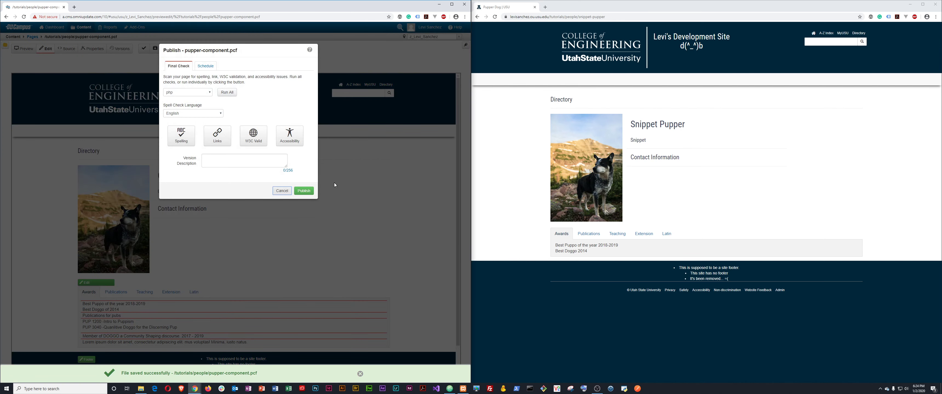
left_click(309, 192)
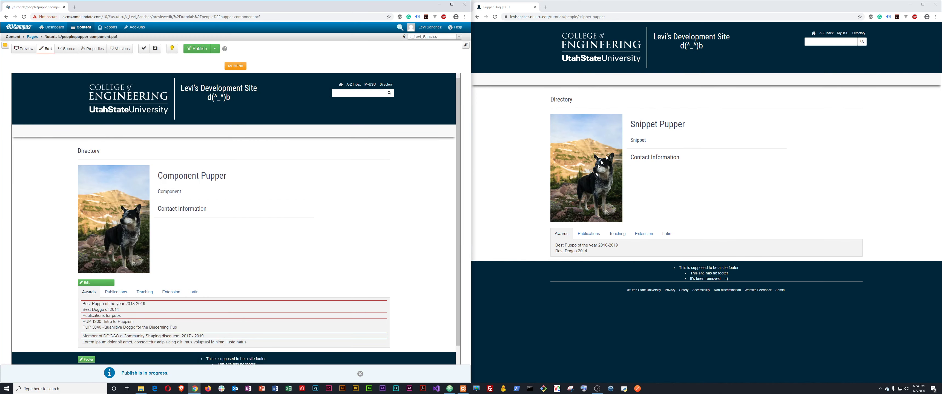